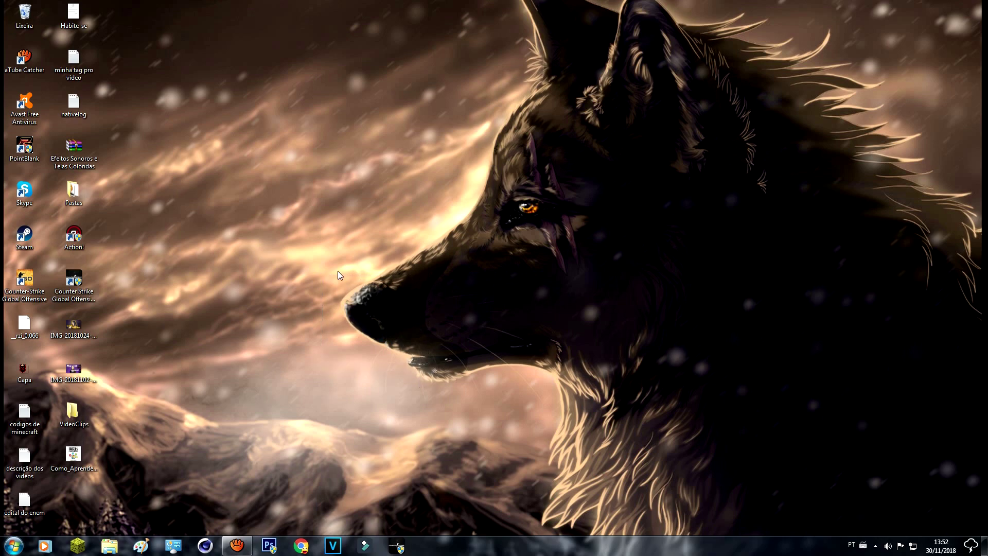
mouse_move(337, 271)
mouse_down()
mouse_move(408, 352)
mouse_move(341, 276)
mouse_move(388, 322)
mouse_move(335, 283)
mouse_move(413, 372)
mouse_move(334, 292)
mouse_move(408, 369)
mouse_move(405, 326)
mouse_move(328, 276)
mouse_move(421, 365)
mouse_move(337, 278)
mouse_up()
drag(386, 301, 415, 397)
drag(597, 68, 462, 251)
click(17, 544)
click(9, 551)
click(45, 545)
mouse_move(574, 180)
mouse_down()
mouse_move(461, 247)
mouse_move(618, 174)
mouse_move(460, 252)
mouse_move(574, 170)
mouse_up()
drag(574, 166, 465, 257)
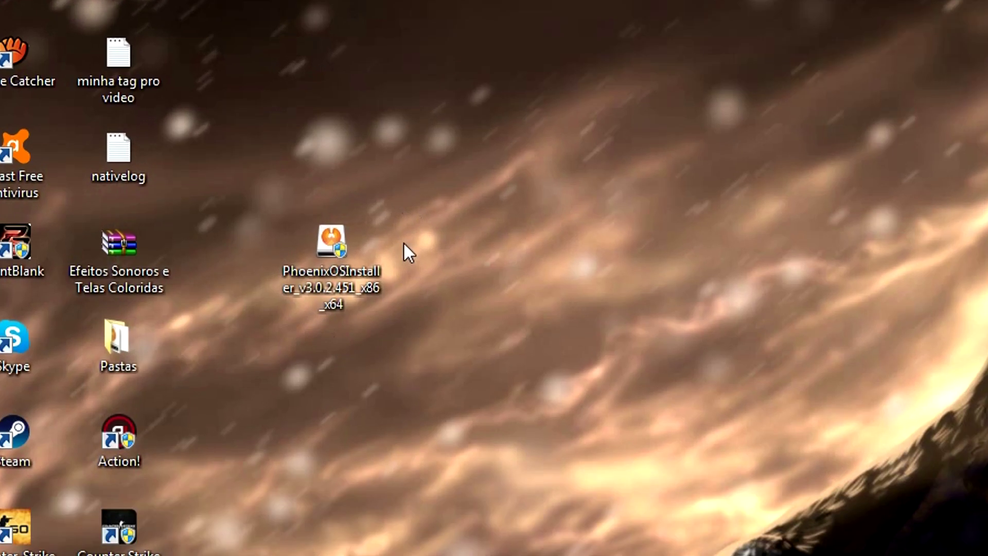
drag(415, 84, 282, 387)
drag(243, 71, 129, 220)
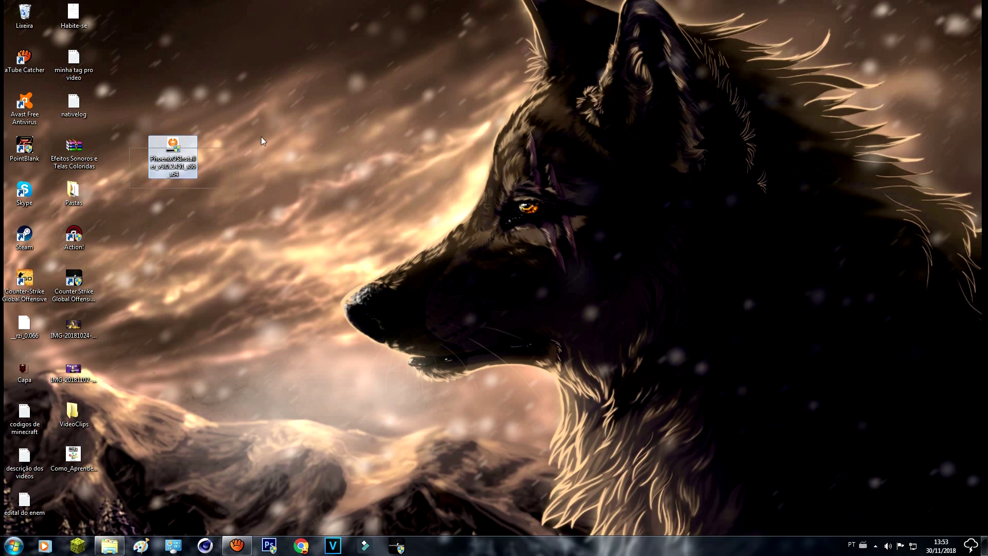
drag(266, 82, 159, 248)
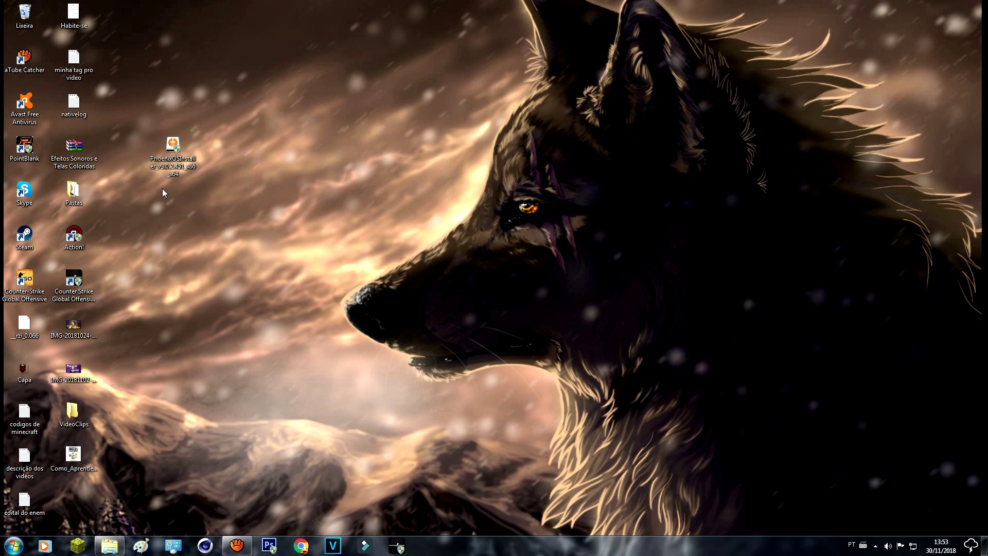
Step: Examine the general properties of the PhoenixOSInstaller file on the desktop, including its name, description and size
right_click(173, 161)
click(209, 390)
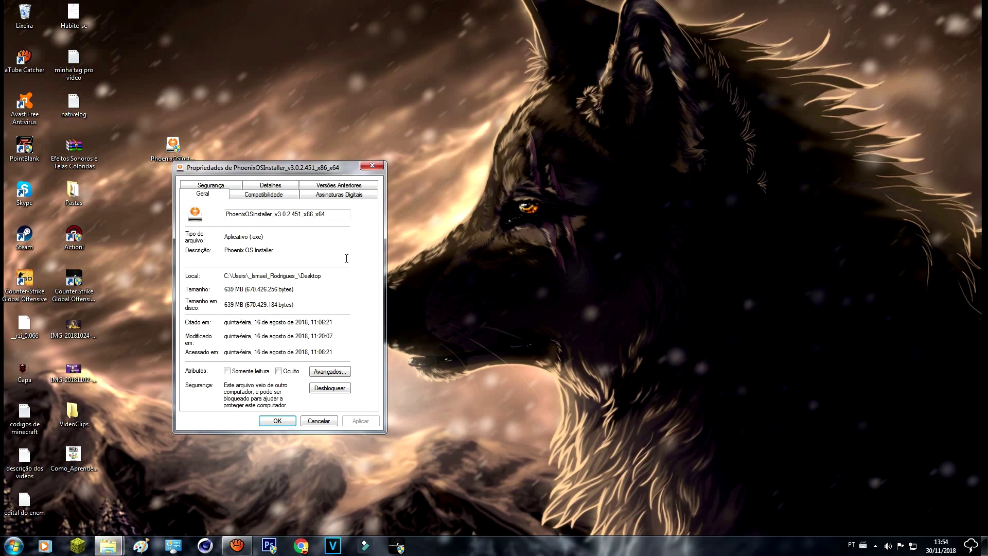
mouse_move(334, 214)
mouse_down()
mouse_move(265, 218)
mouse_move(330, 230)
mouse_move(279, 227)
mouse_move(338, 216)
mouse_move(295, 222)
mouse_move(327, 217)
mouse_up()
key(shift+Right)
key(shift+Right)
key(shift+Right)
key(shift+Right)
key(shift+Right)
key(shift+Right)
key(shift+Right)
key(shift+Right)
key(shift+Right)
key(shift+Right)
click(330, 239)
drag(270, 250, 225, 250)
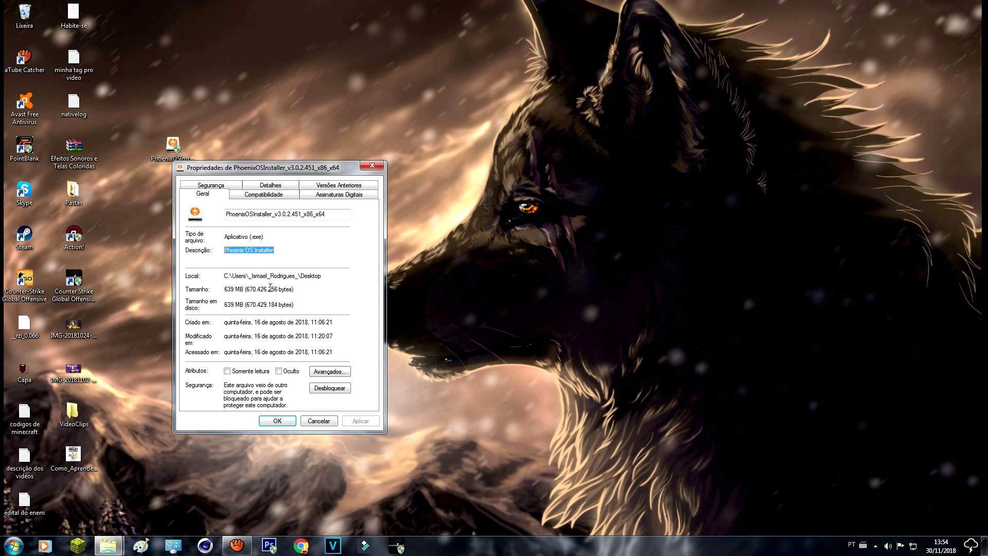
click(372, 165)
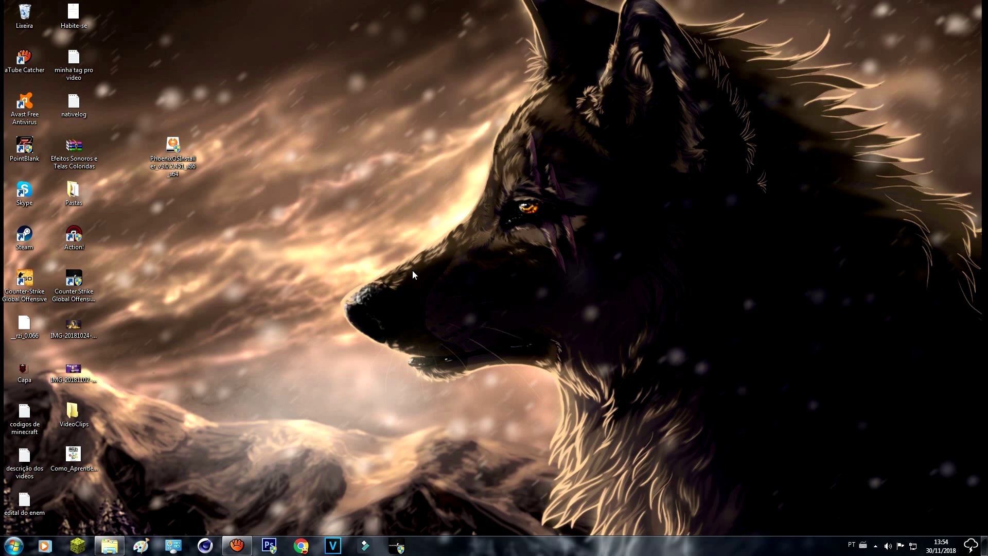
drag(427, 271, 312, 371)
drag(370, 350, 314, 349)
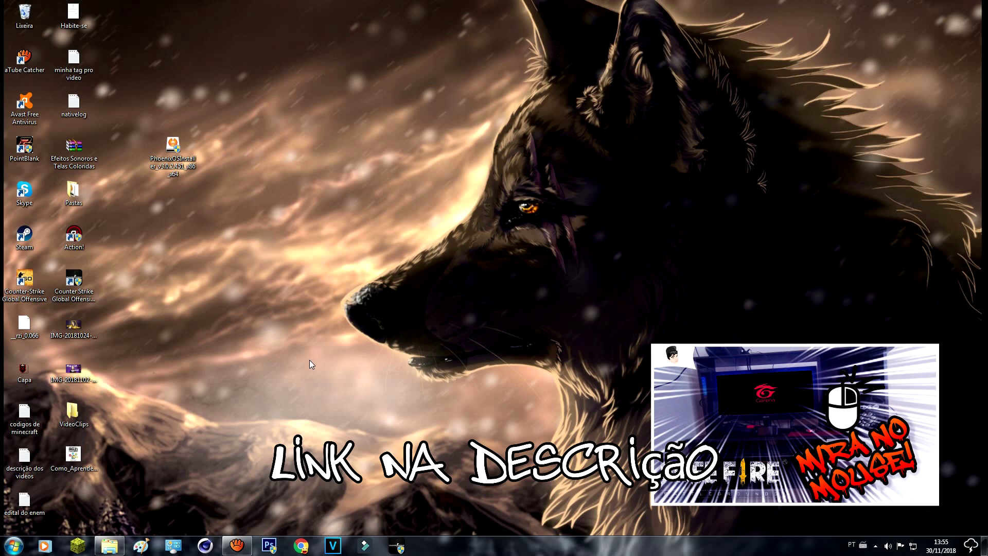
drag(311, 364, 436, 258)
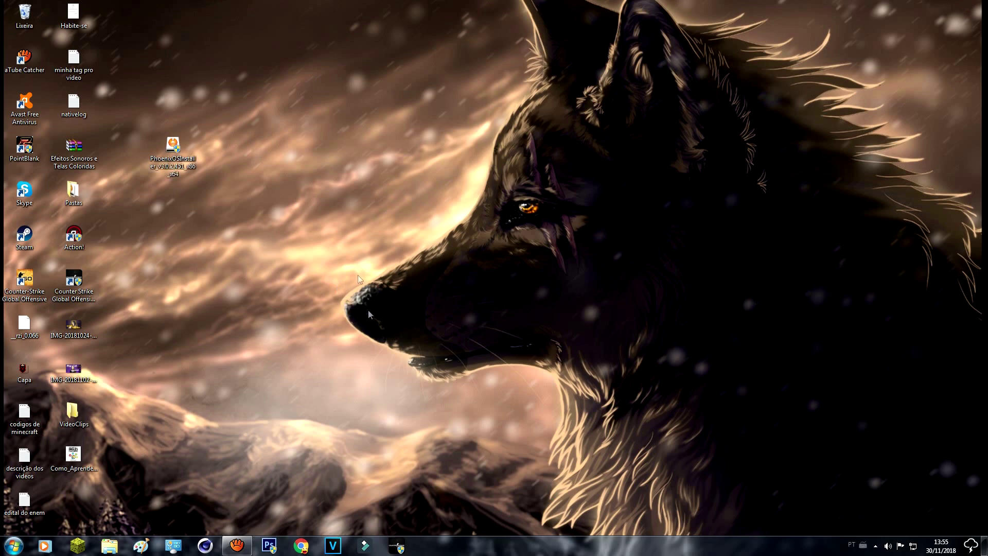
drag(354, 327, 463, 248)
drag(401, 270, 433, 238)
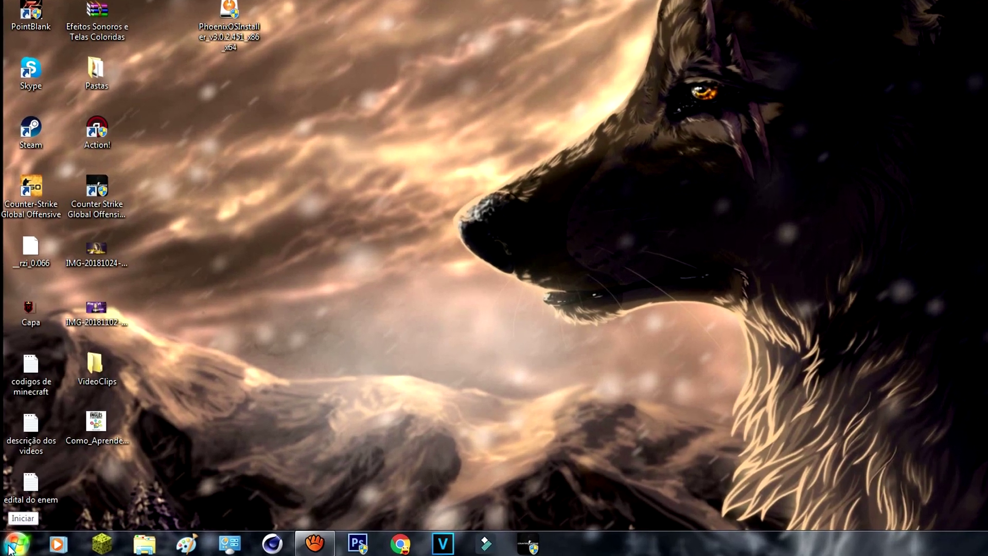
Step: View the computer's system properties to check the processor, installed memory and system type
click(9, 549)
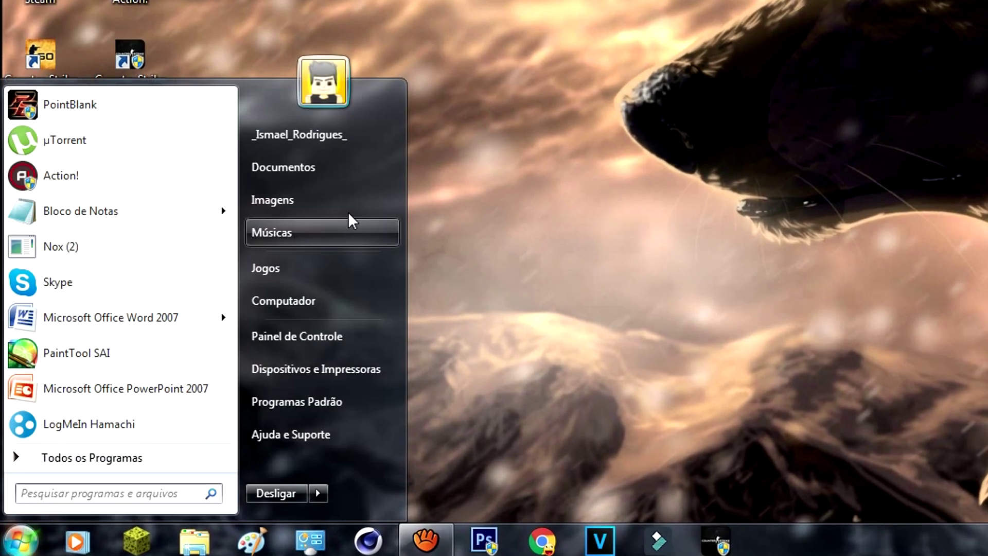
right_click(309, 304)
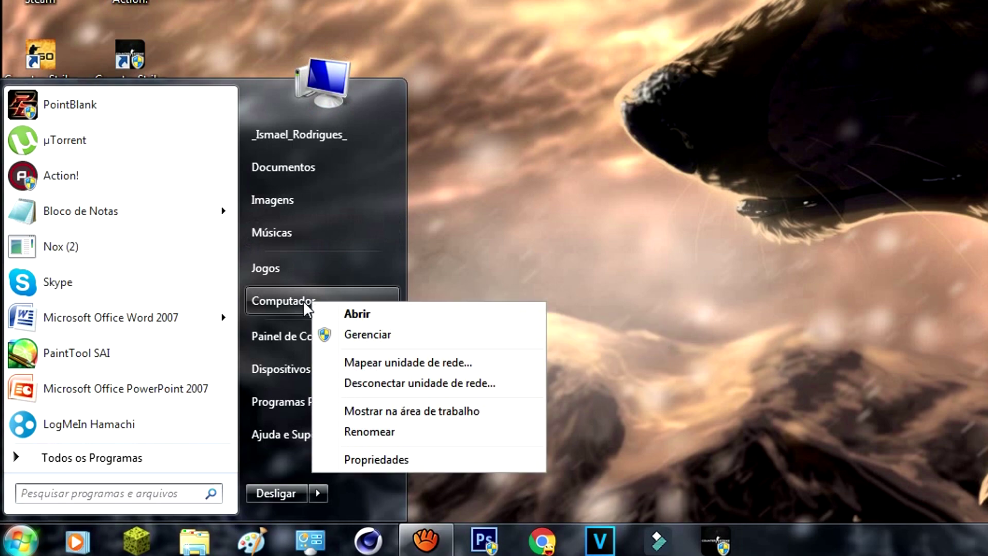
click(391, 464)
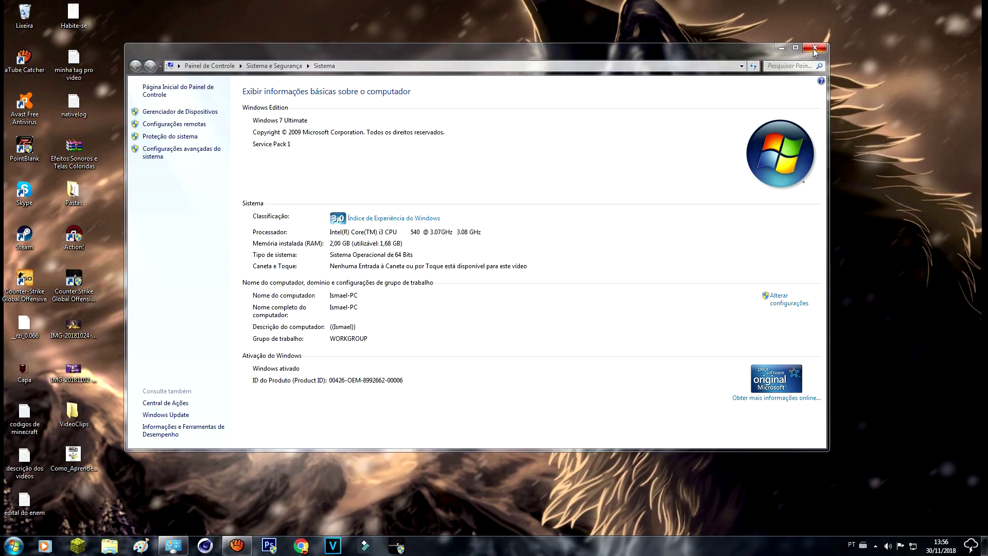
click(814, 47)
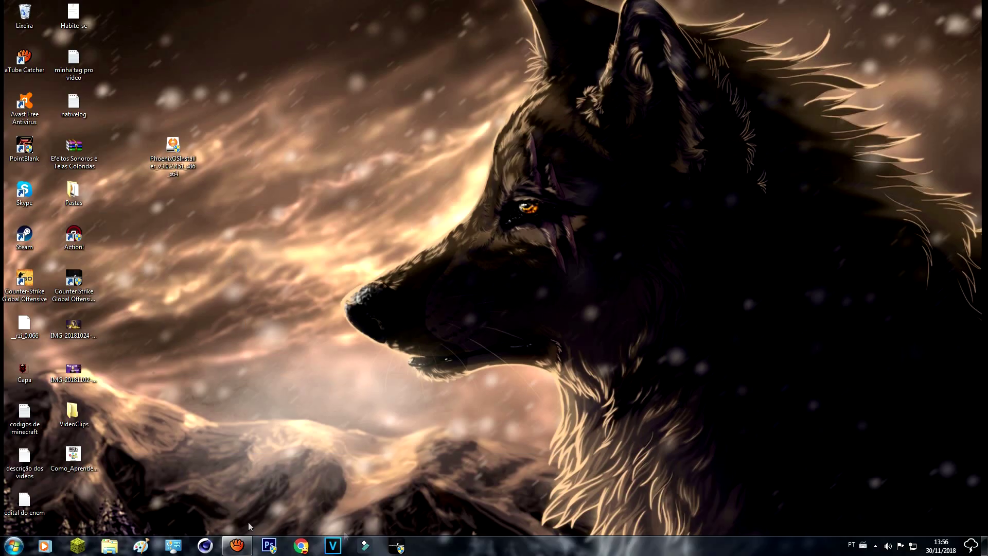
Step: Move the PhoenixOSInstaller icon to the empty area near the wolf's nose on the desktop wallpaper
click(8, 546)
click(88, 282)
drag(173, 147, 370, 235)
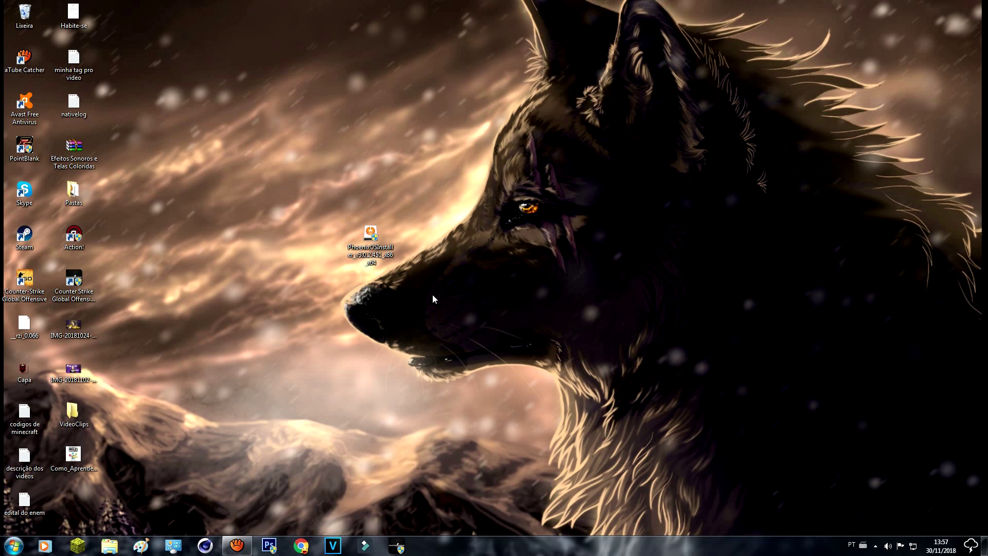
drag(435, 177, 354, 304)
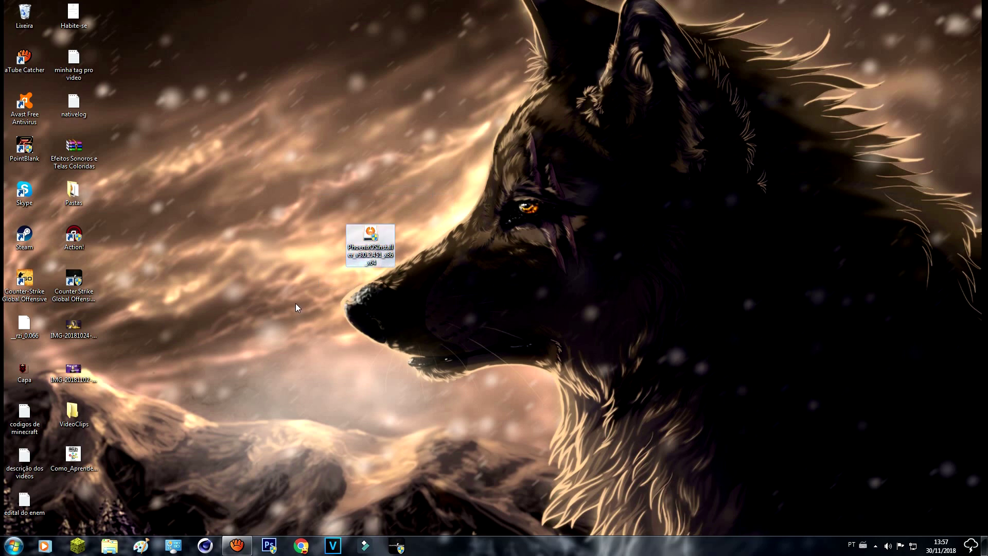
Step: Show the computer's drives in the file explorer and examine the free space on ISAAC (D:) and REMIX OS (R:)
click(114, 553)
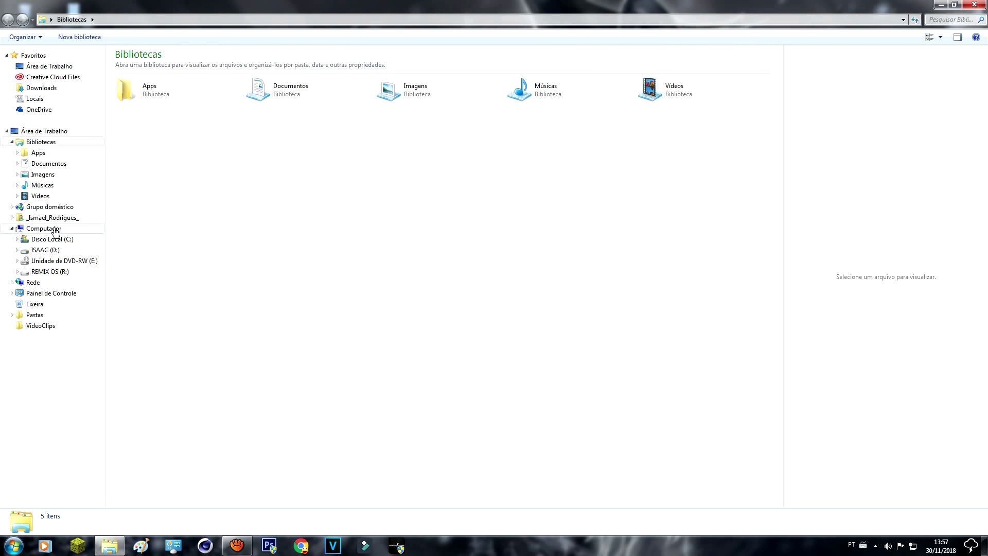
click(52, 228)
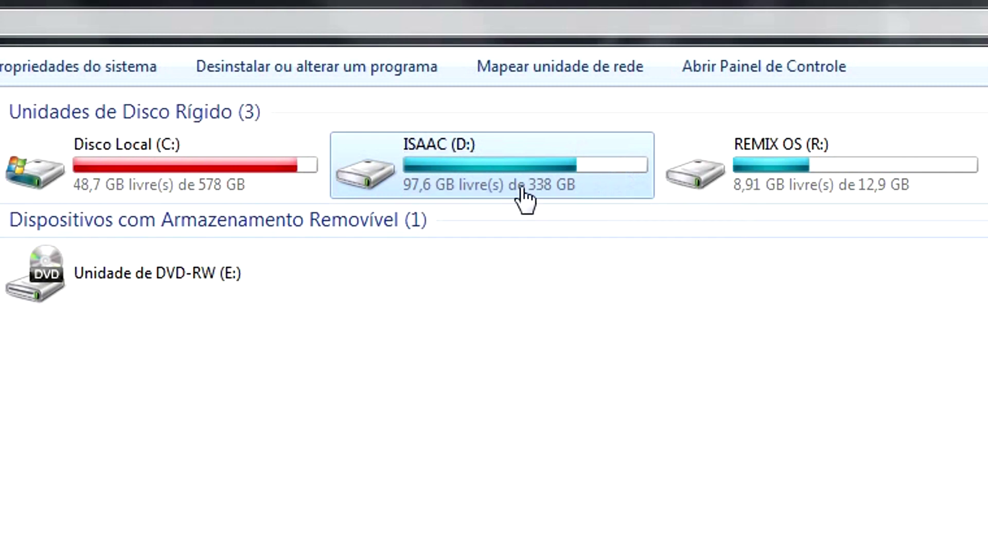
click(485, 308)
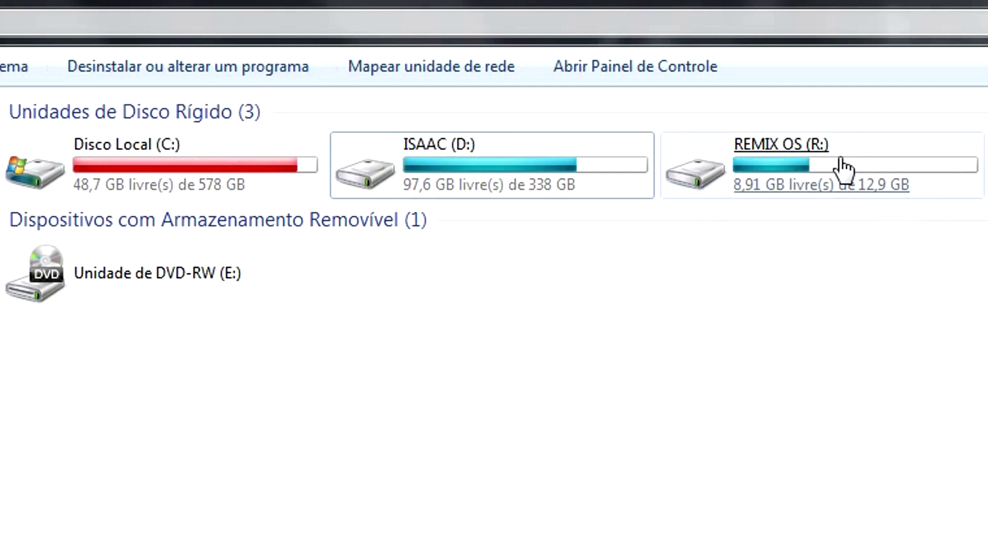
click(898, 196)
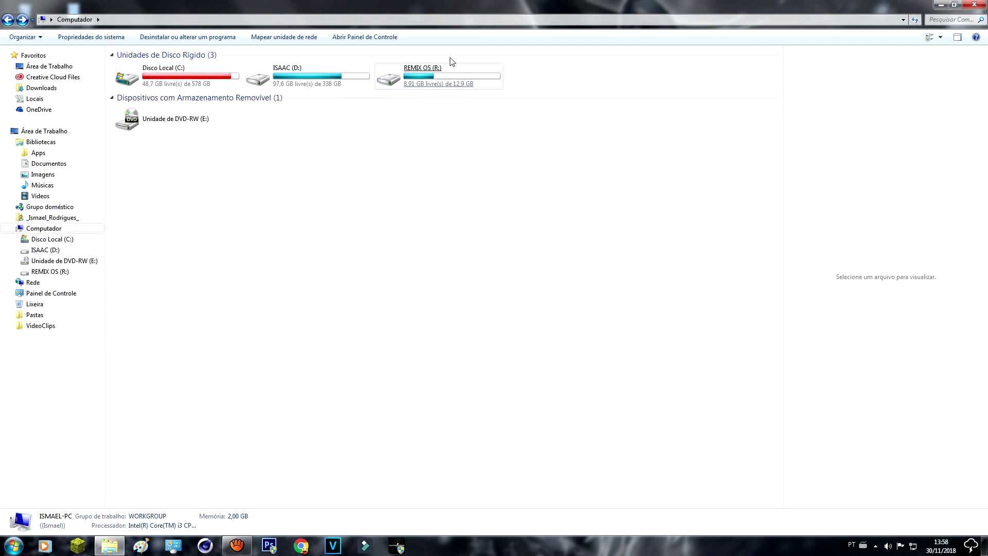
click(414, 71)
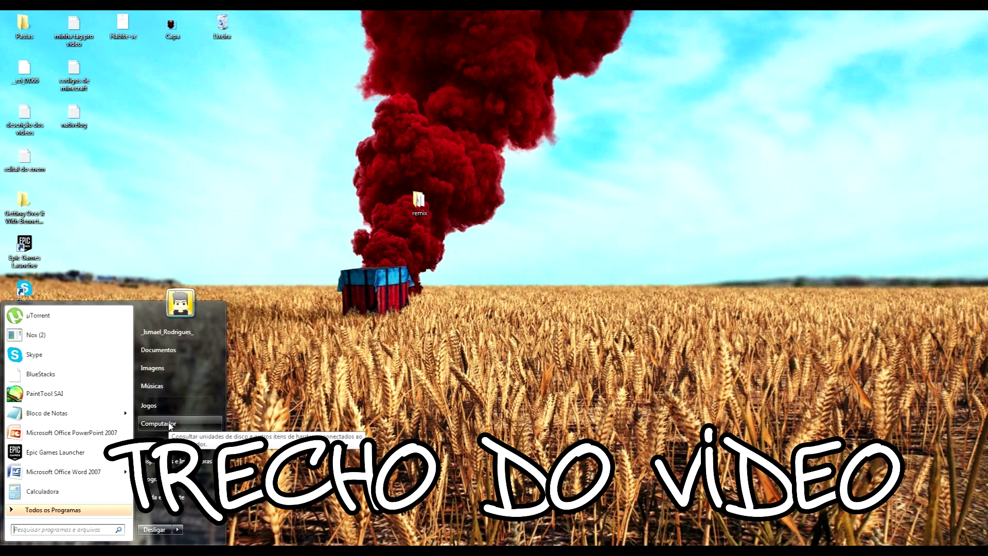
Step: Open Disk Management for the computer and inspect the C: and REMIX OS (R:) partitions on Disk 0
right_click(170, 422)
click(202, 441)
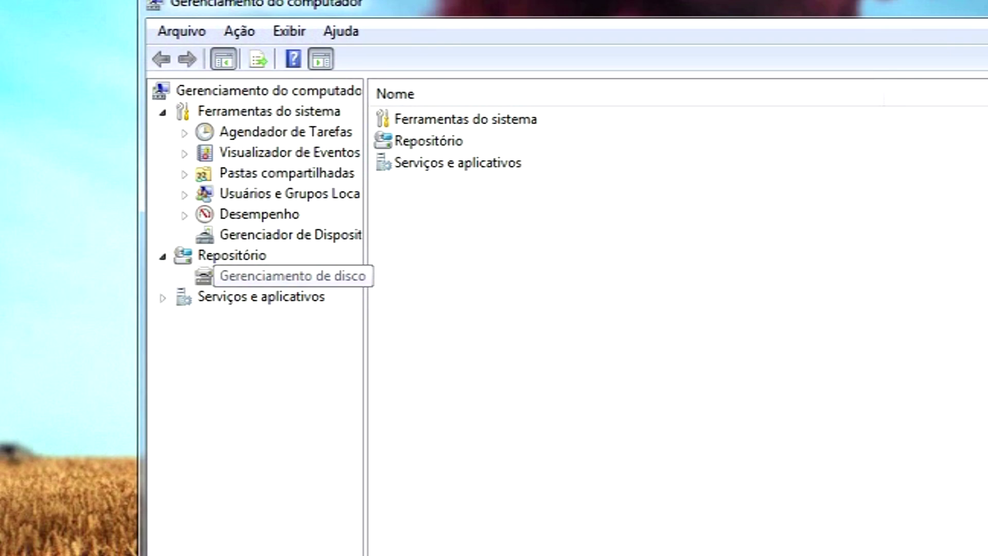
click(280, 276)
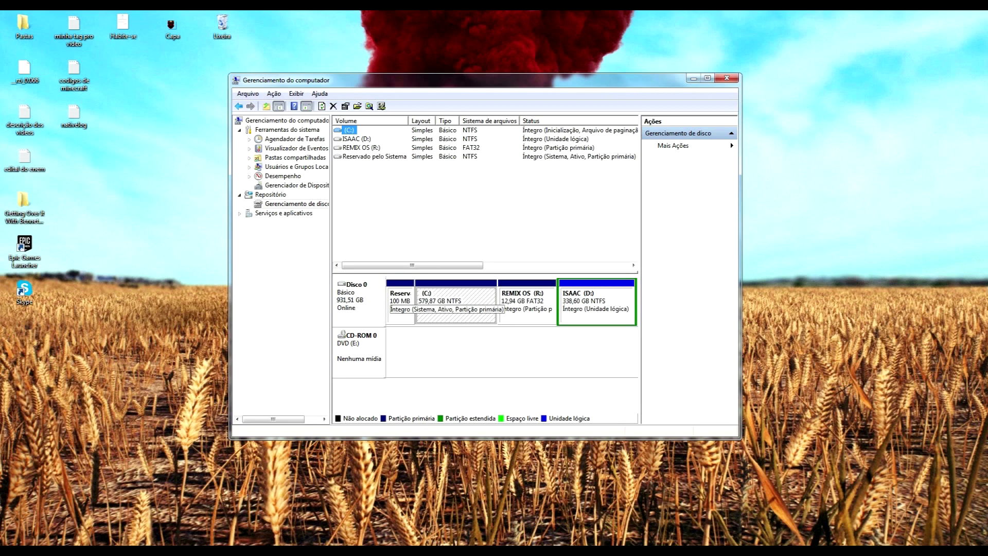
click(455, 309)
click(526, 309)
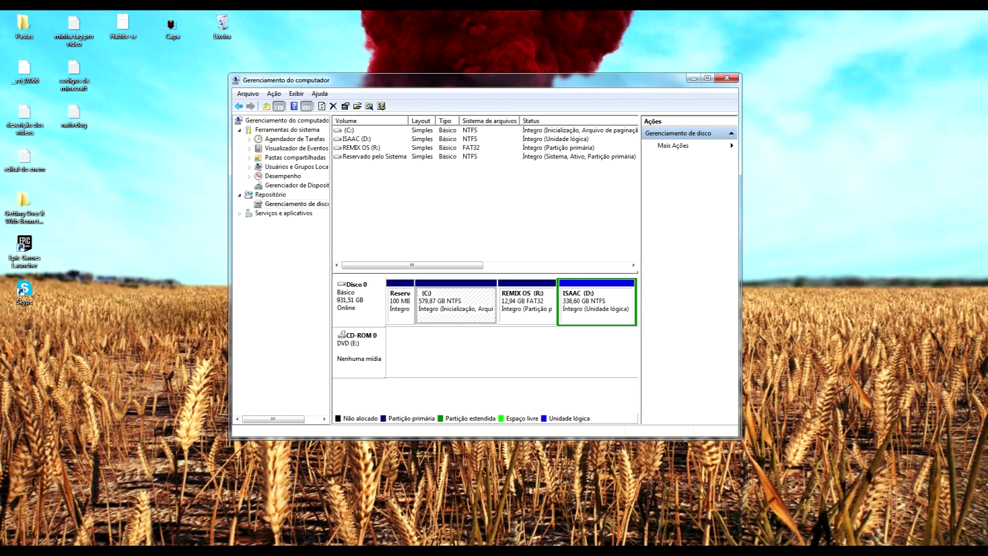
Step: Shrink the C: volume by 1000 MB to create unallocated space on Disk 0
right_click(470, 305)
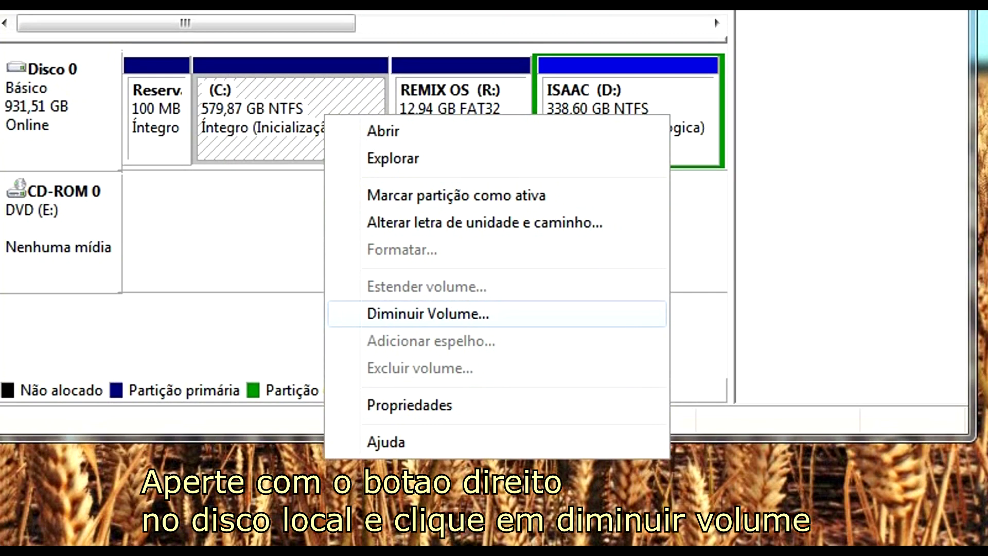
click(427, 314)
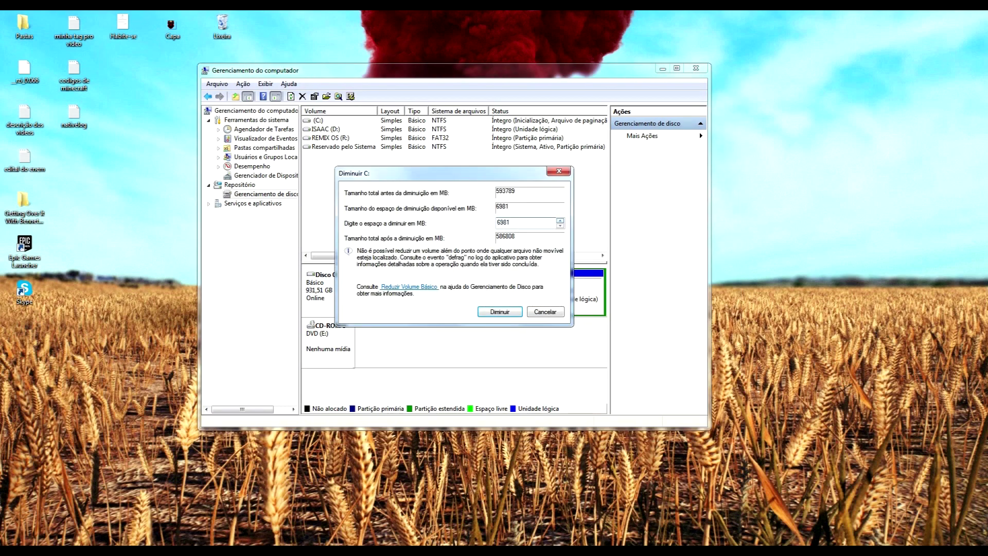
click(559, 220)
click(559, 225)
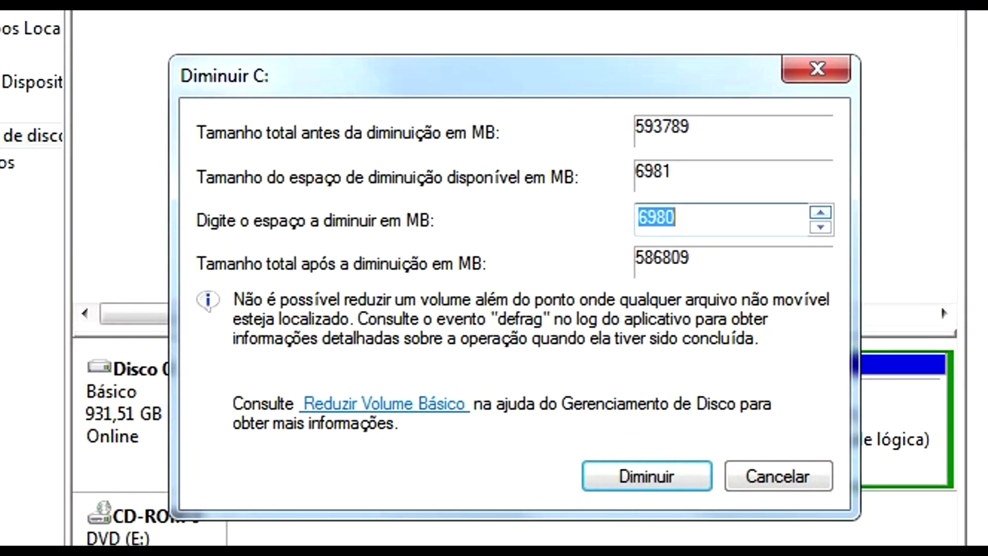
key(Up)
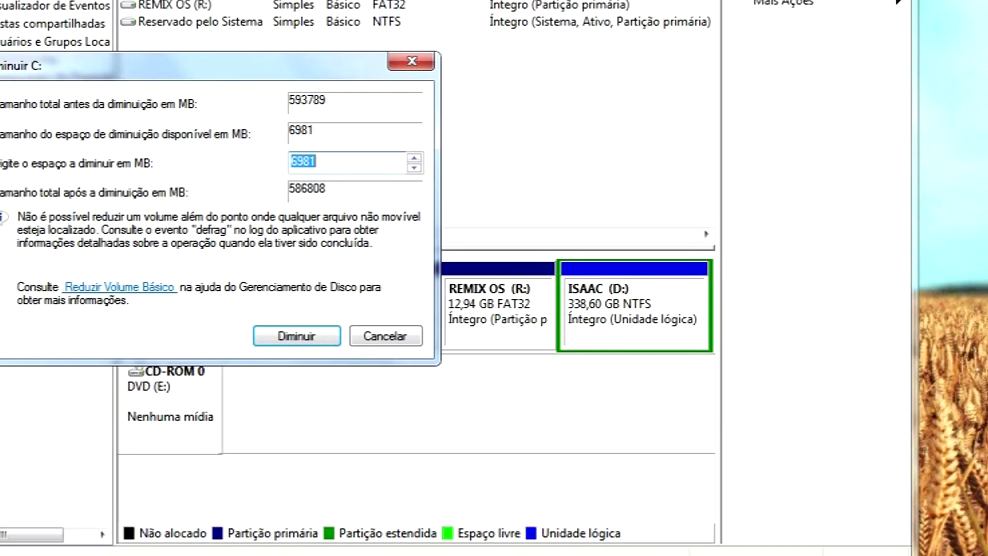
drag(333, 169, 410, 153)
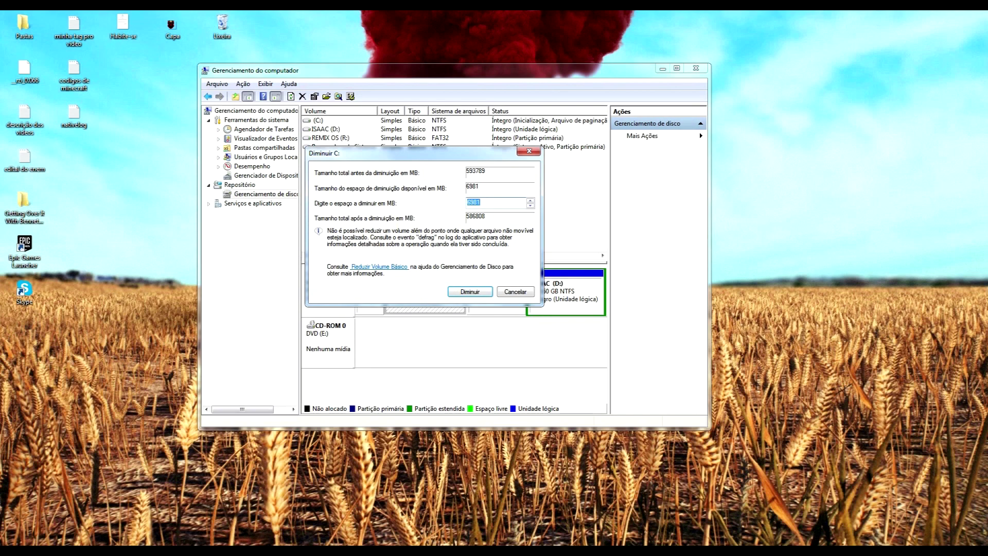
key(Escape)
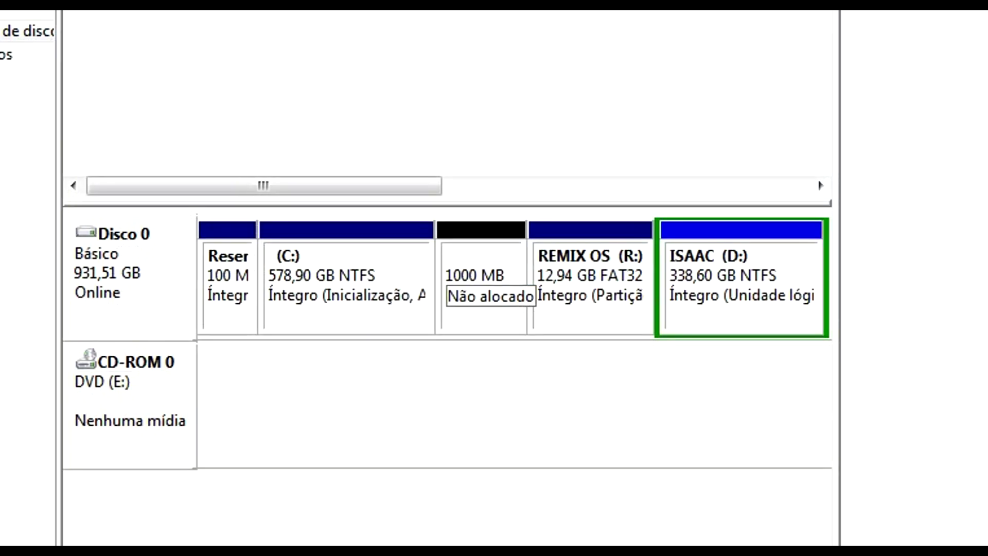
Step: Start a new simple volume of 999 MB in the unallocated space on Disk 0
click(277, 253)
right_click(457, 287)
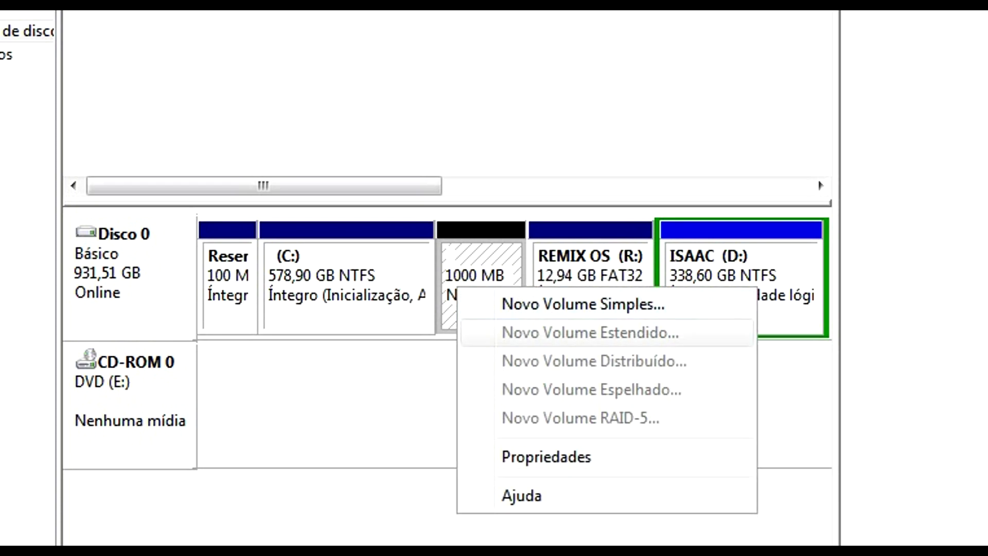
click(583, 304)
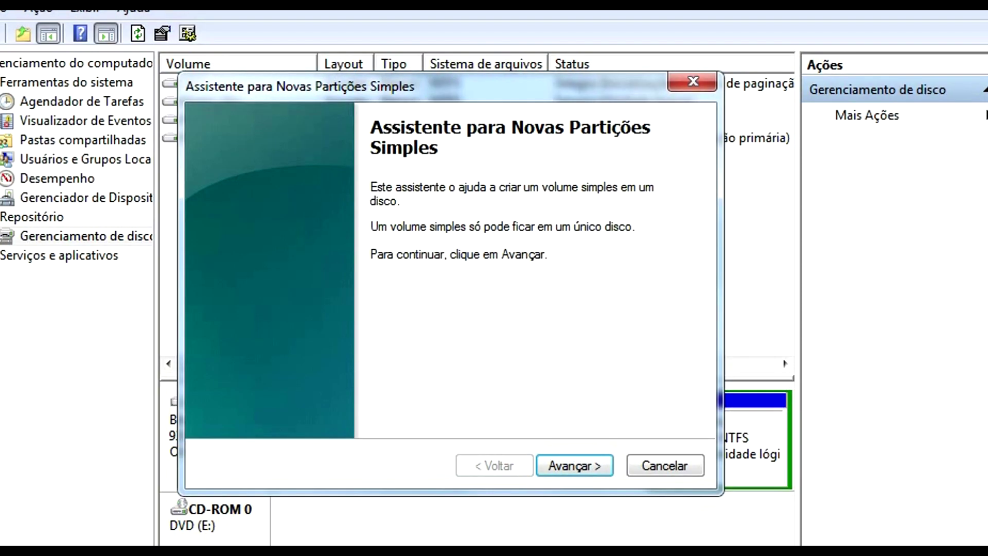
key(Return)
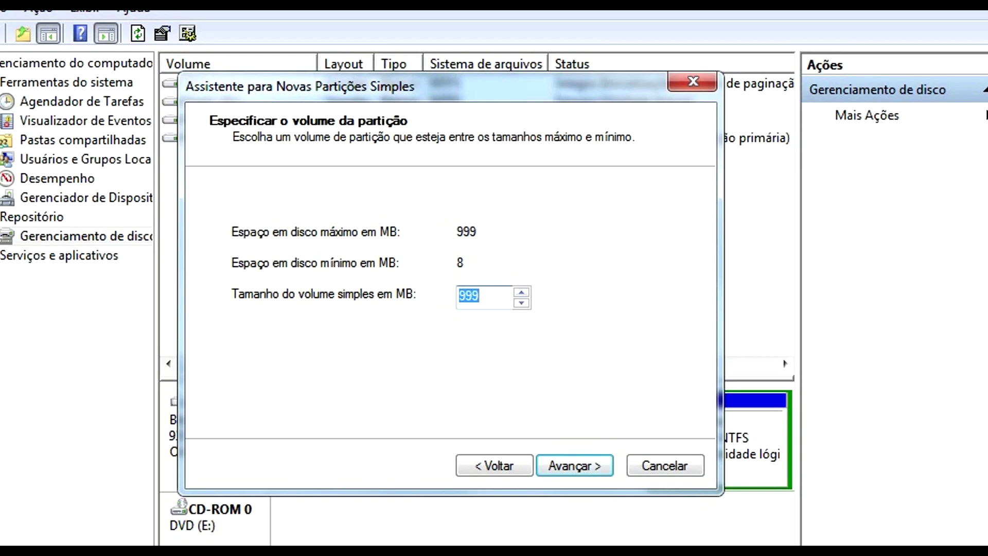
key(Return)
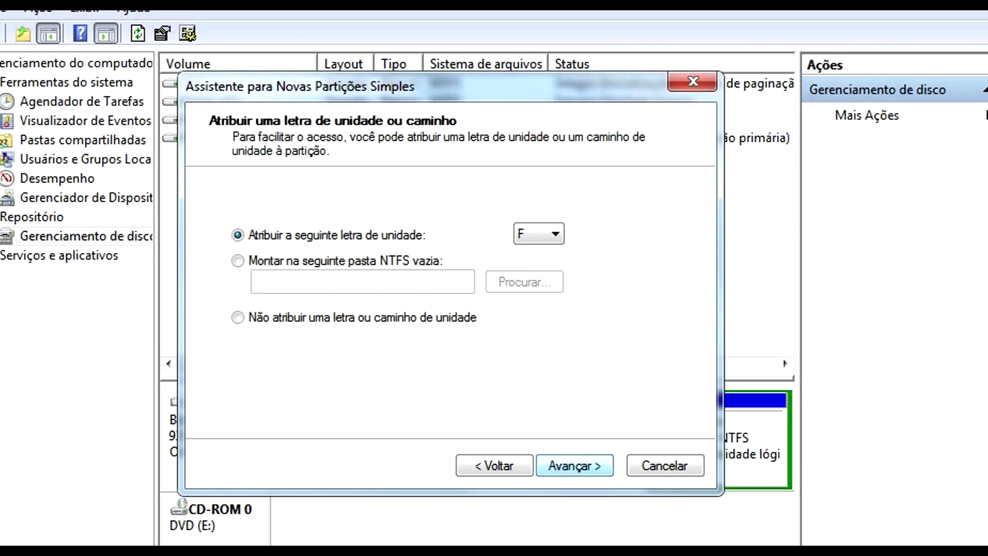
Step: Set the new volume to be assigned the drive letter Q
click(237, 260)
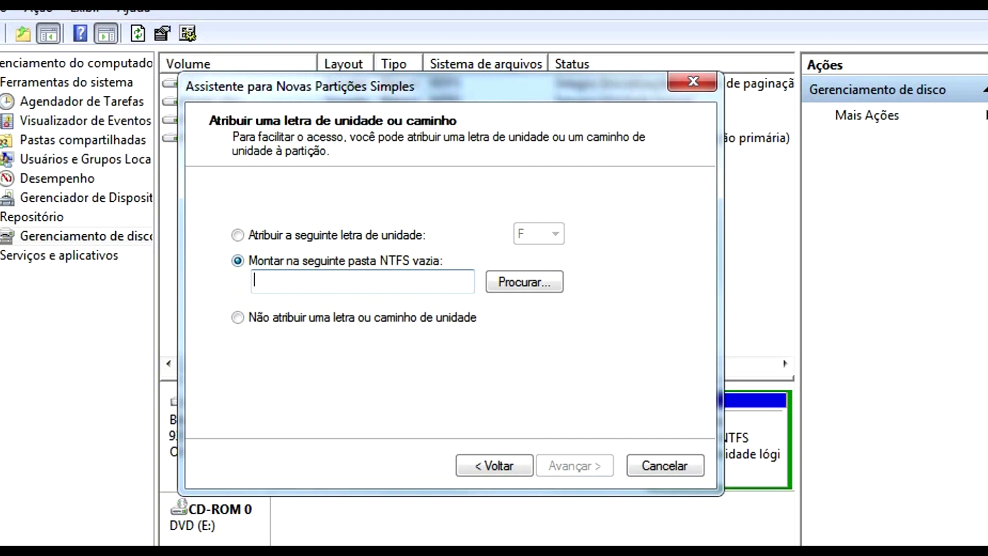
click(237, 235)
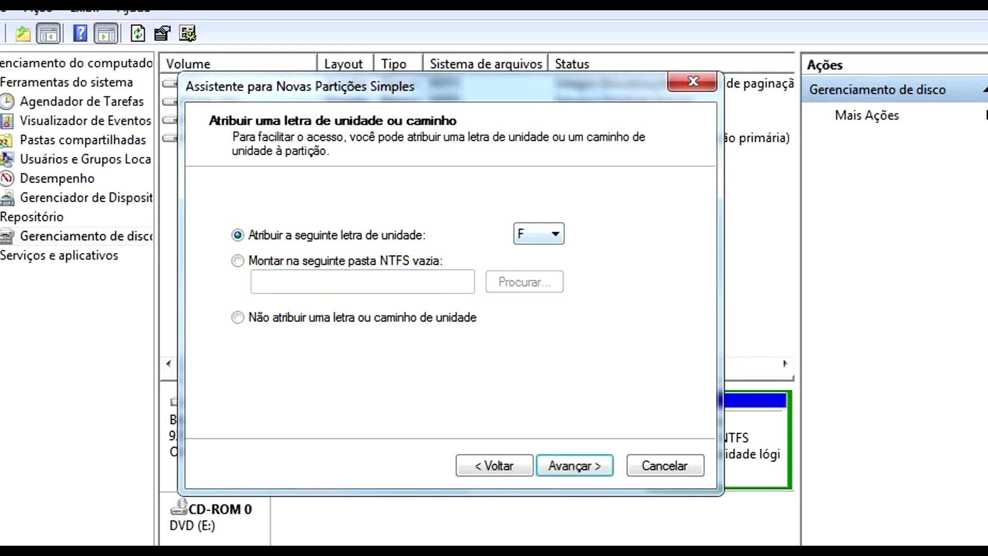
click(538, 234)
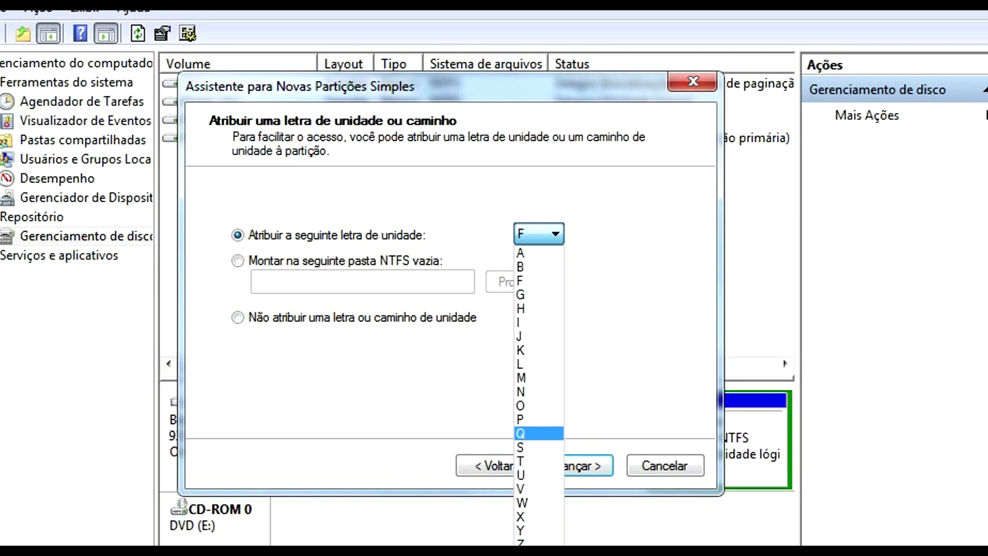
click(521, 432)
Step: Try to mount the new volume in an empty NTFS folder with the path REMIX
click(237, 261)
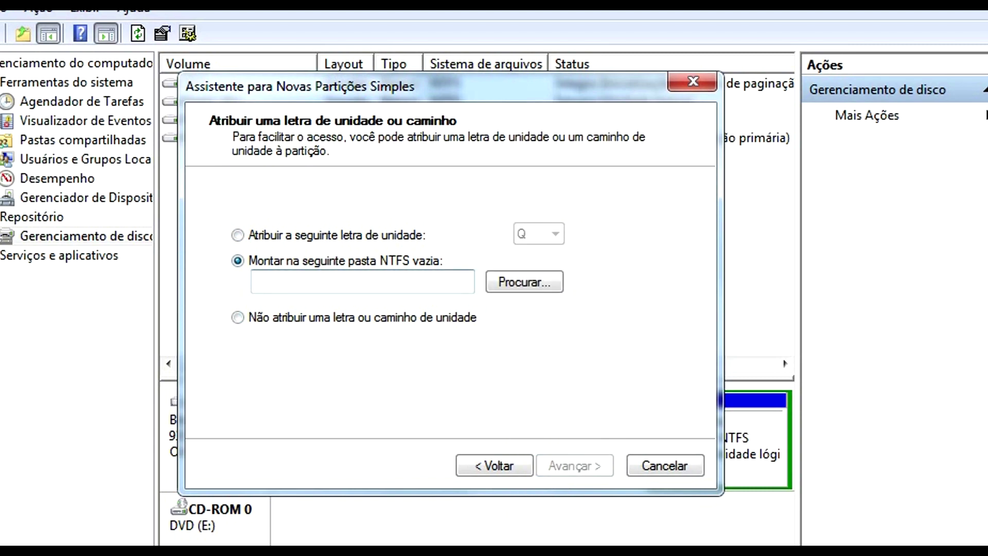
text(REMIX)
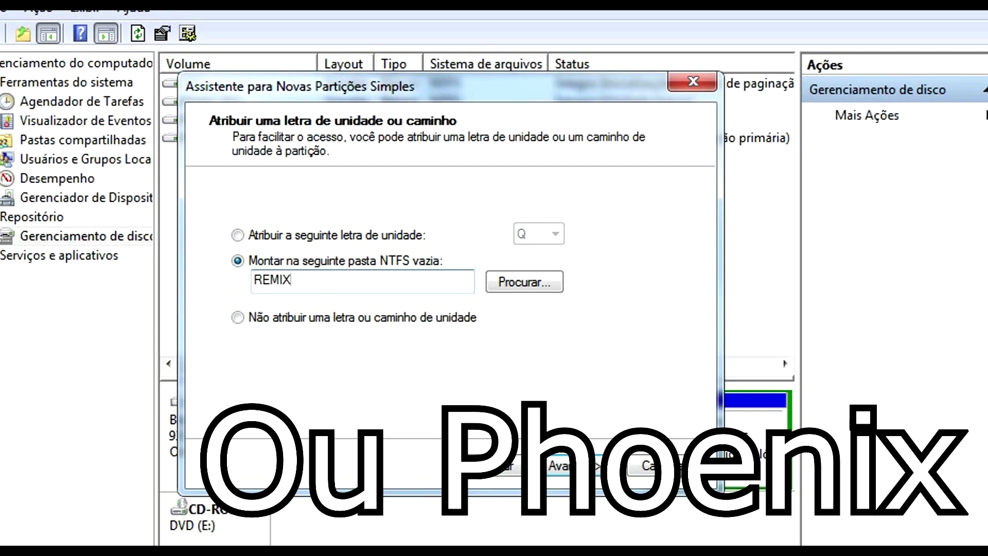
click(238, 317)
click(237, 261)
key(Return)
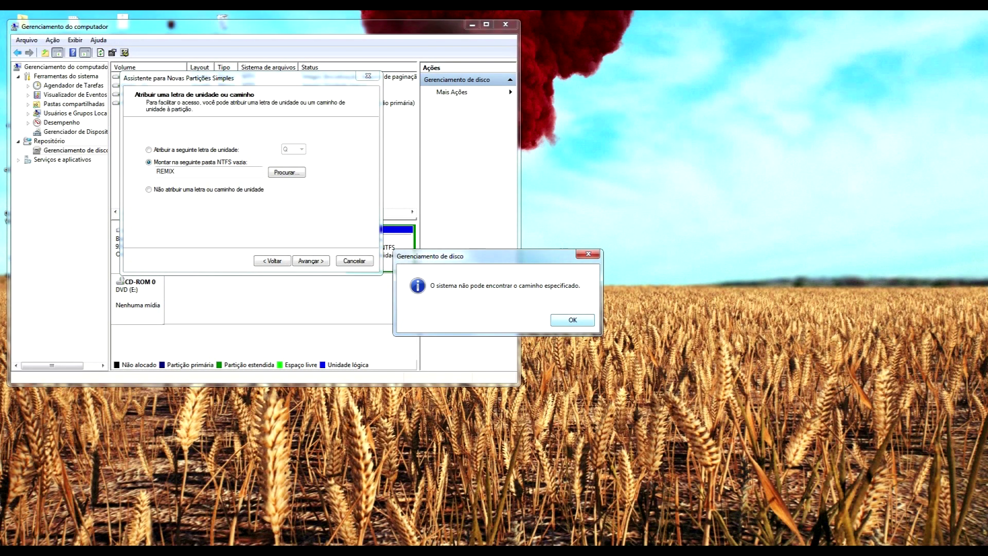
click(573, 319)
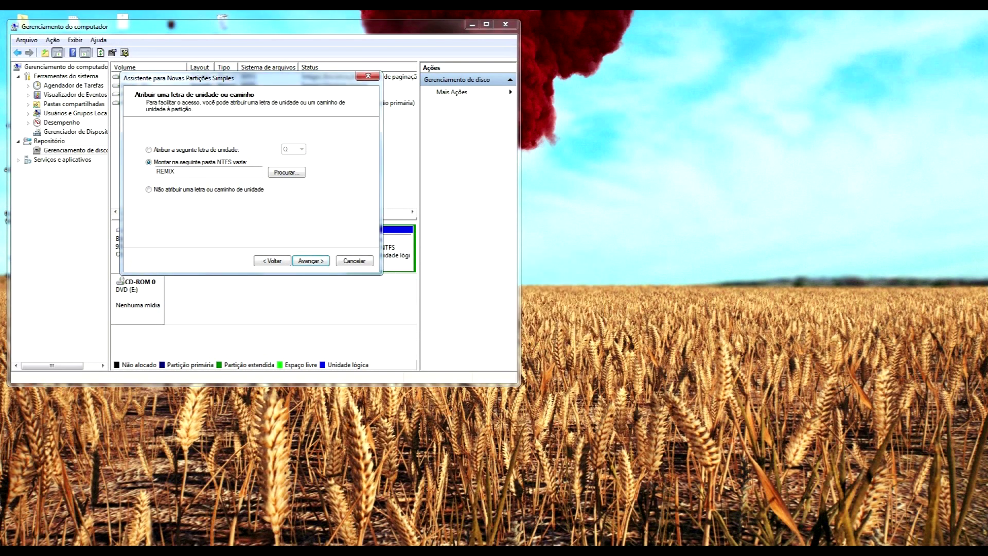
click(238, 235)
click(238, 261)
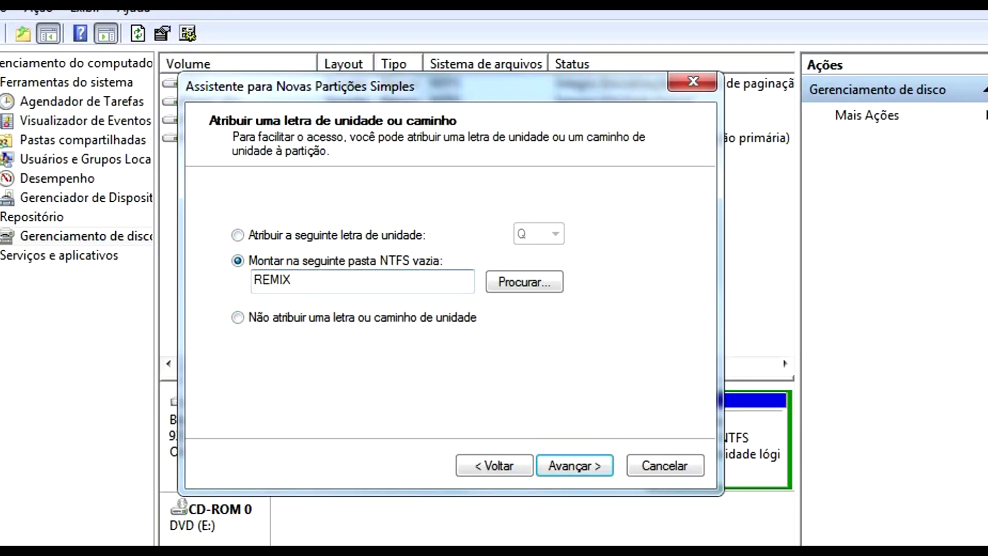
Step: Return to assigning drive letter Q, choose not to format the volume, and try to create it
click(238, 235)
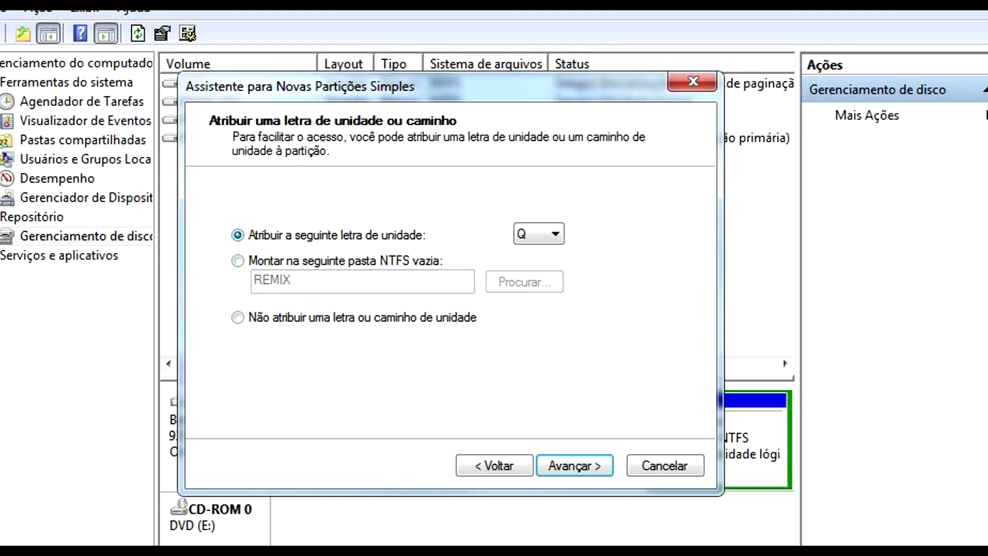
key(Return)
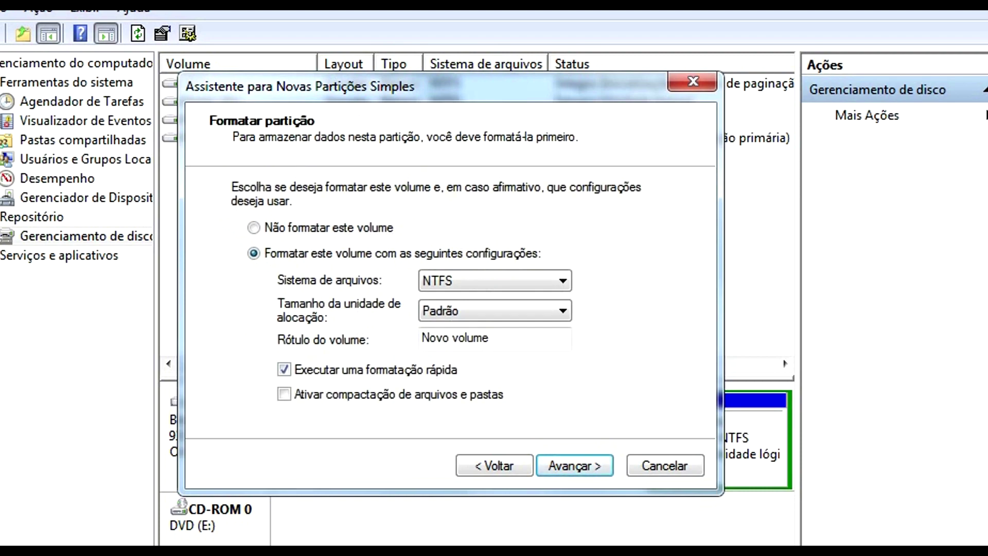
click(254, 227)
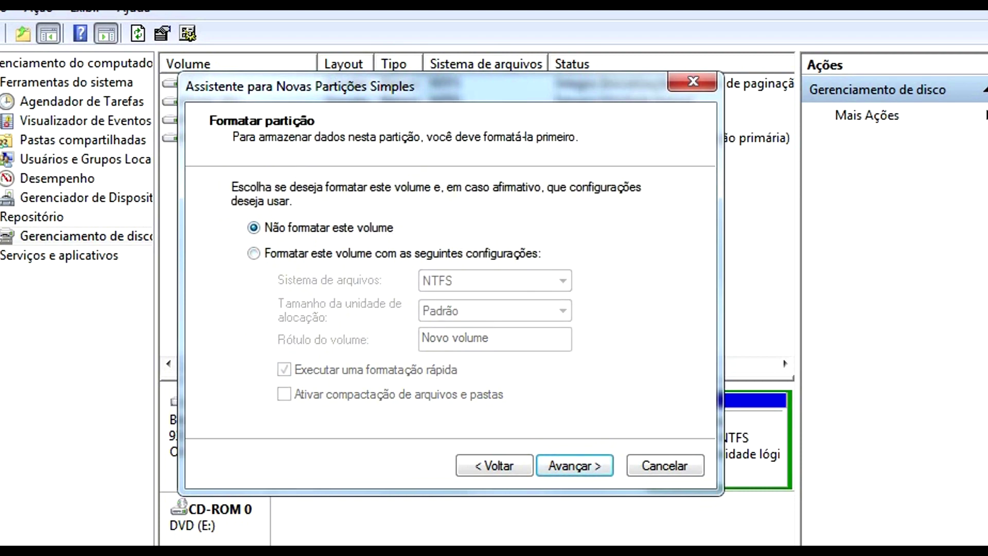
key(Return)
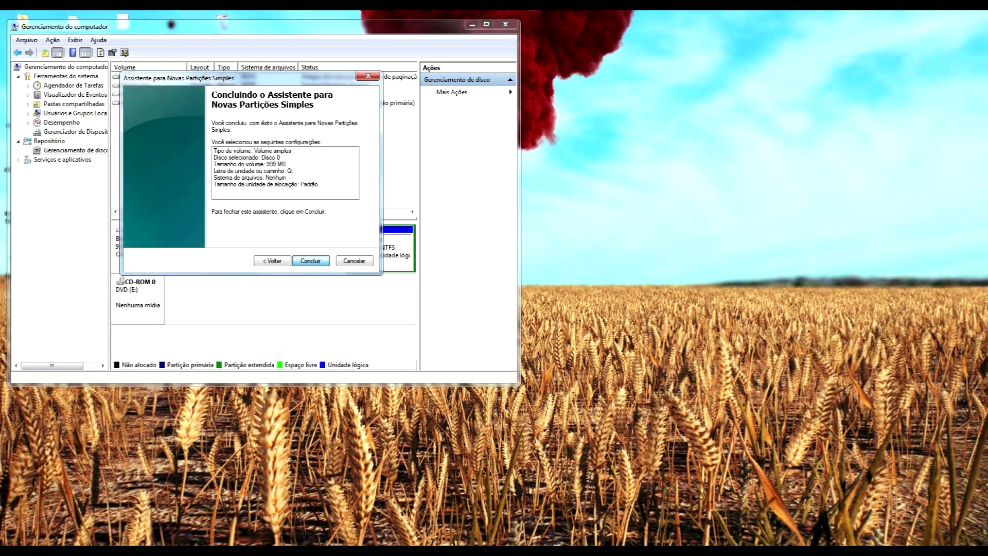
key(Return)
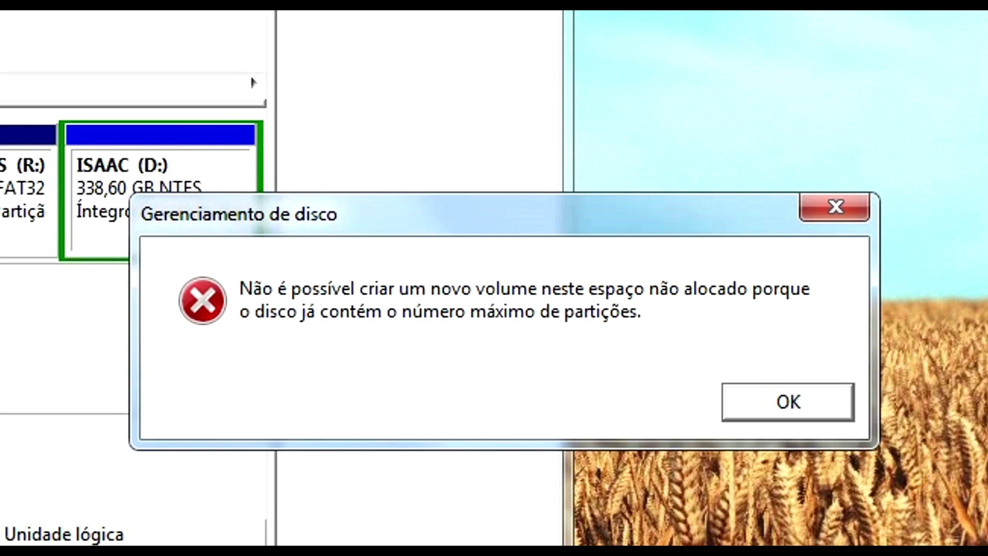
key(Return)
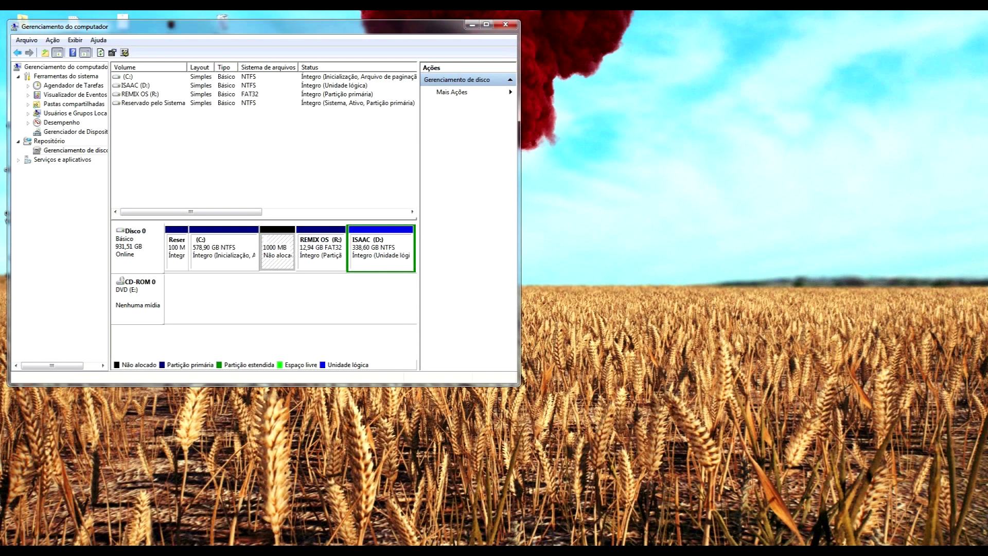
right_click(275, 261)
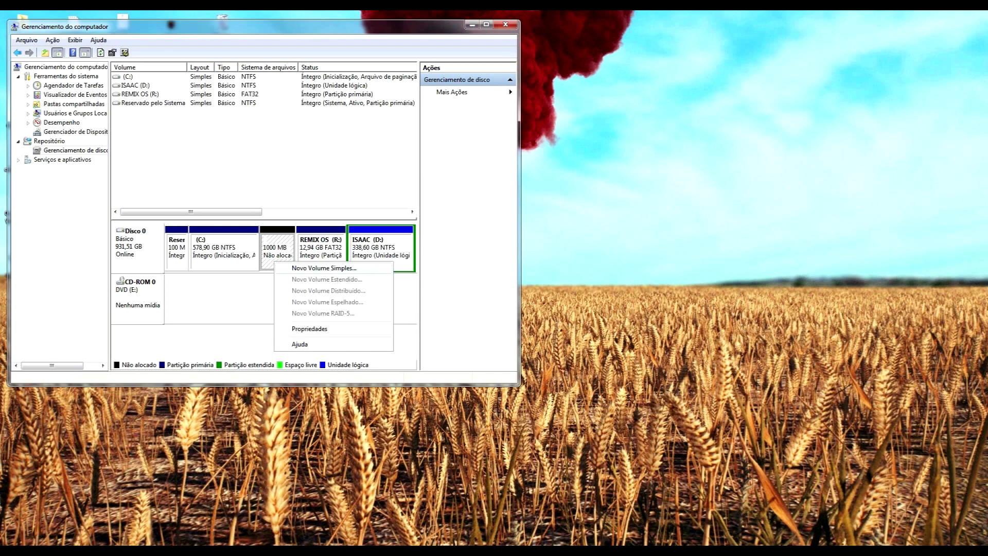
key(Escape)
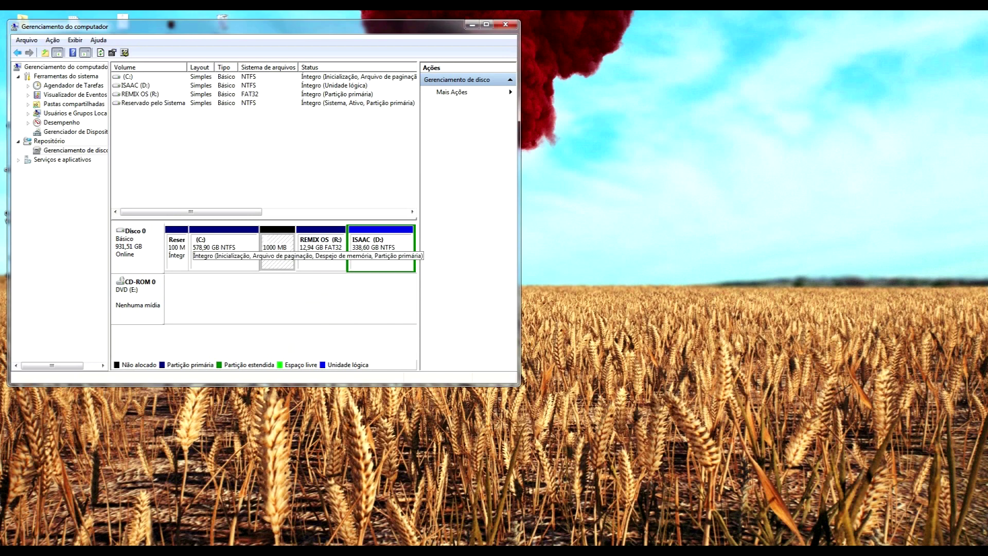
right_click(279, 256)
key(Escape)
click(320, 252)
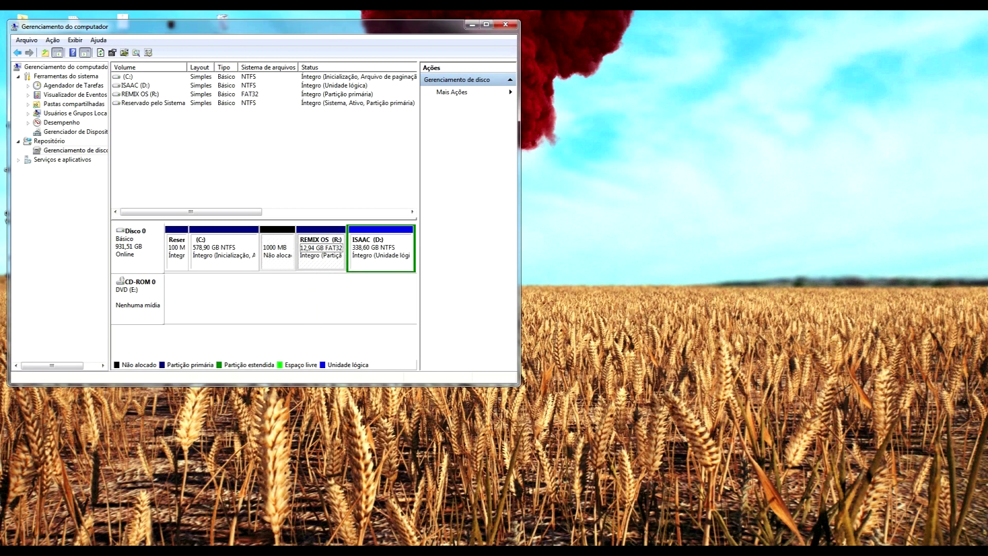
click(277, 252)
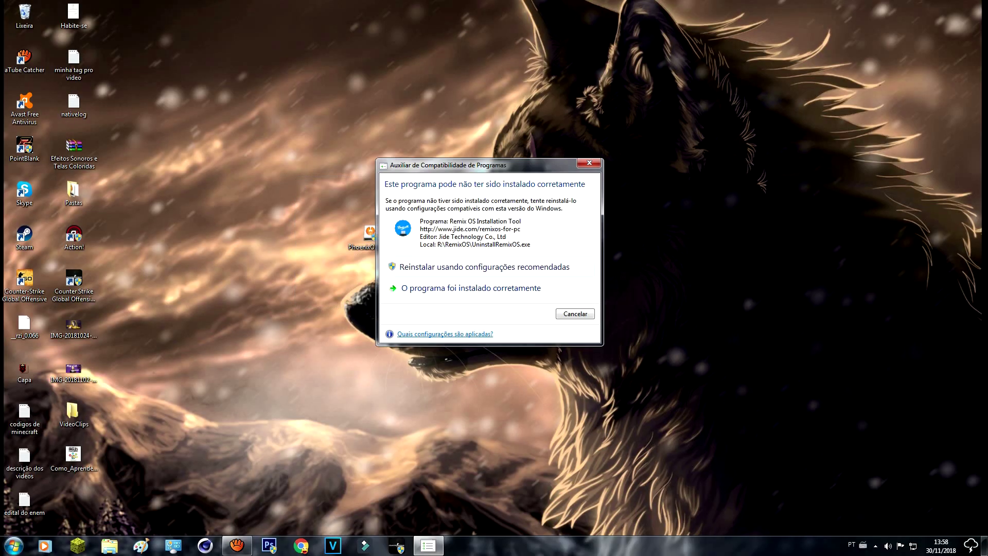
Step: Dismiss the Remix OS compatibility notice and allow the Phoenix OS Installer to make changes to the computer
key(Escape)
drag(476, 171, 286, 325)
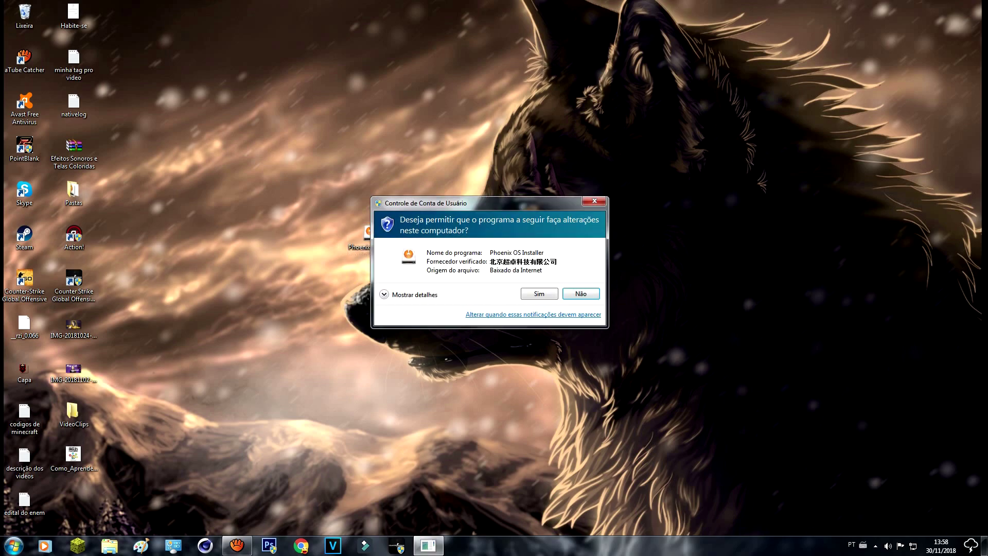
click(541, 293)
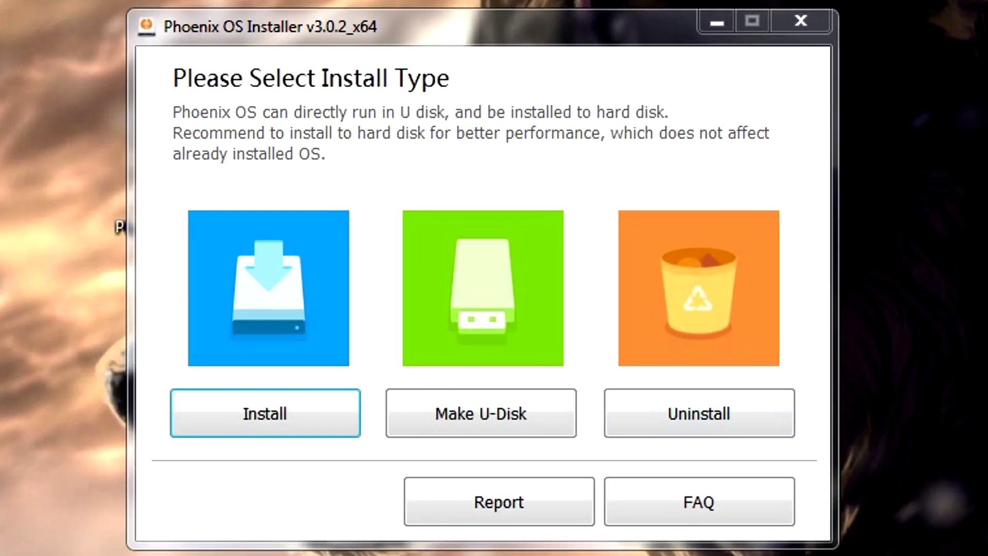
Step: Choose the hard disk installation of Phoenix OS and select R: as the target disk
click(265, 413)
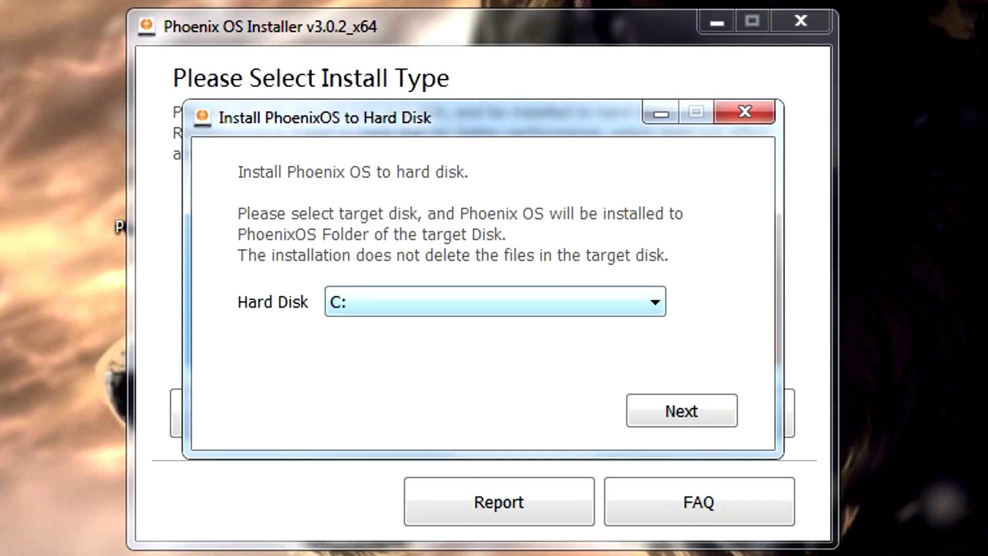
click(495, 301)
click(495, 302)
key(alt+Down)
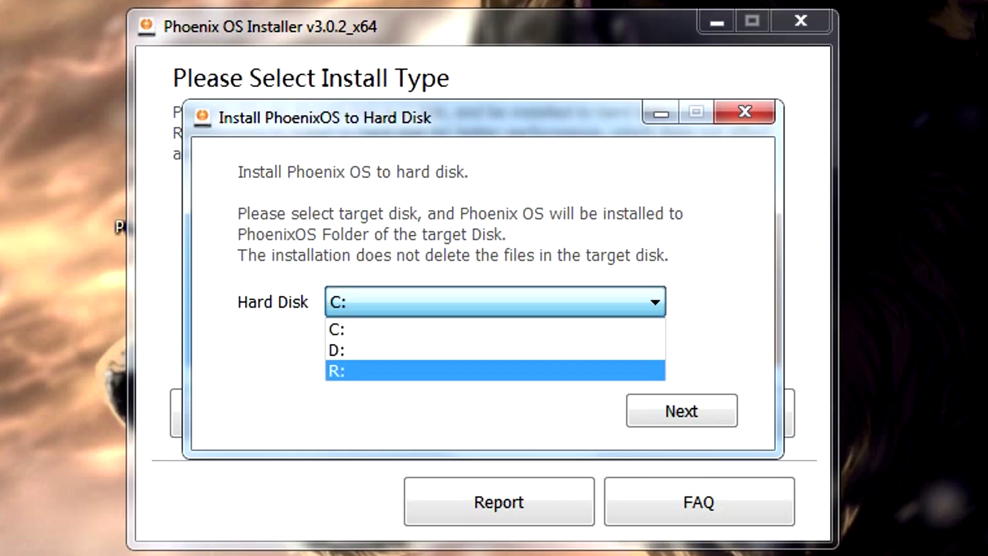
click(495, 302)
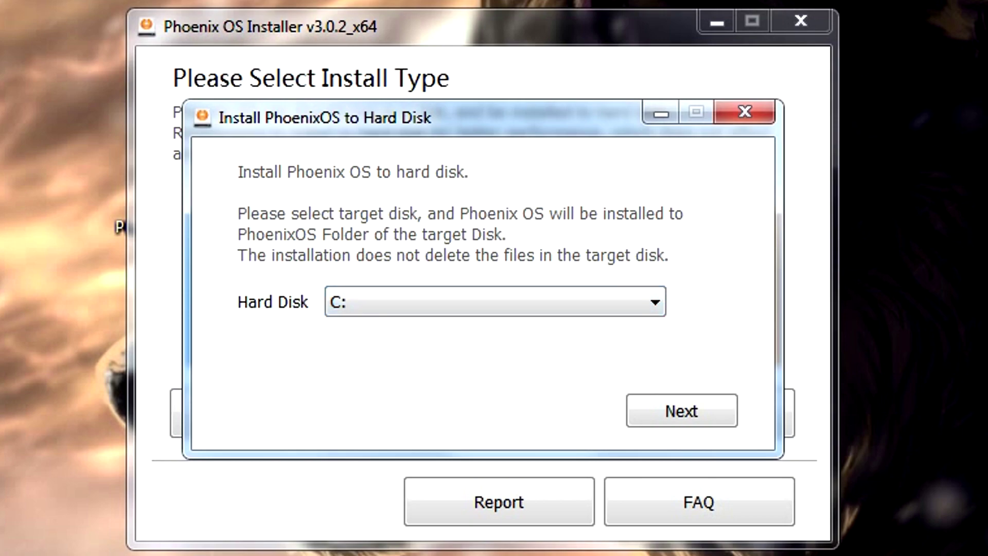
key(alt+Down)
key(Down)
key(Down)
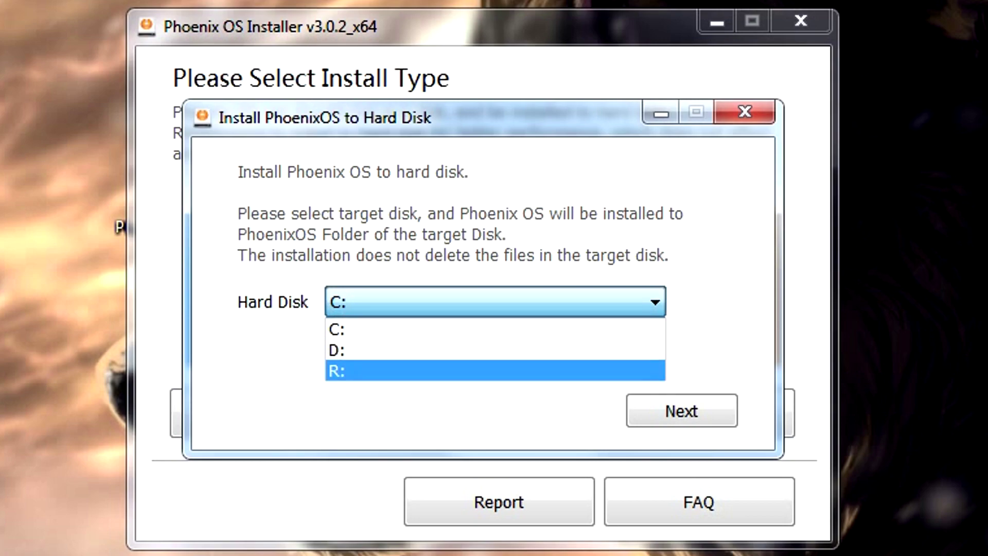
key(Up)
key(Up)
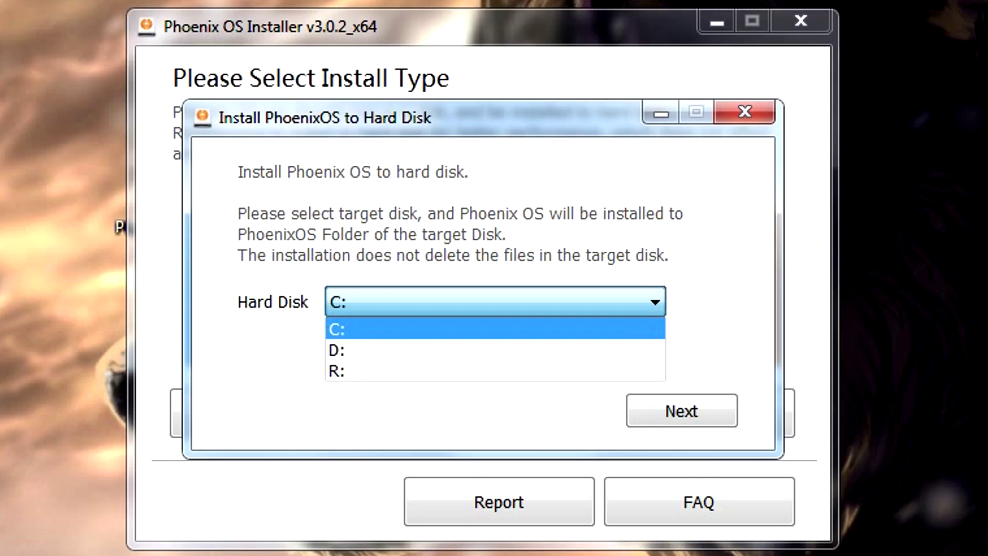
key(Down)
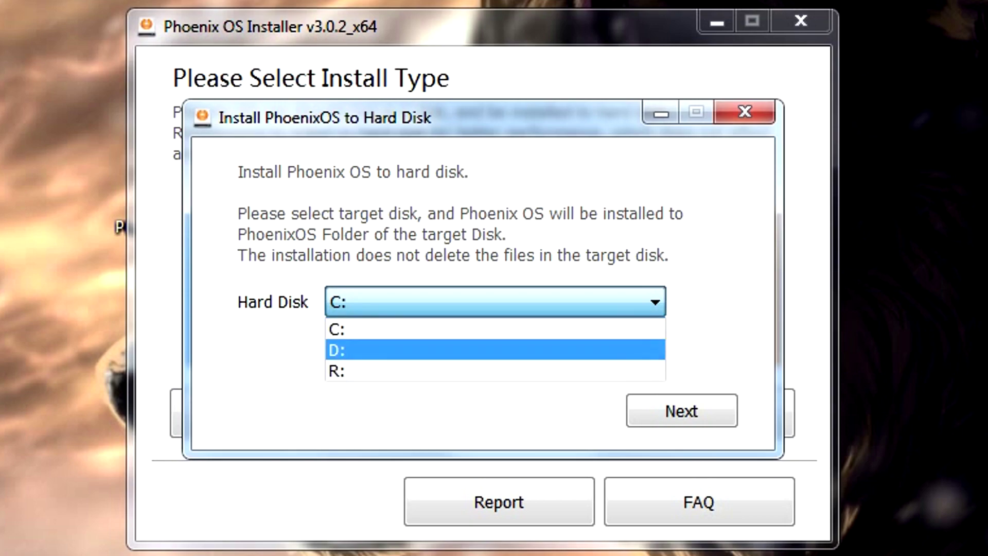
key(Down)
key(Up)
key(Down)
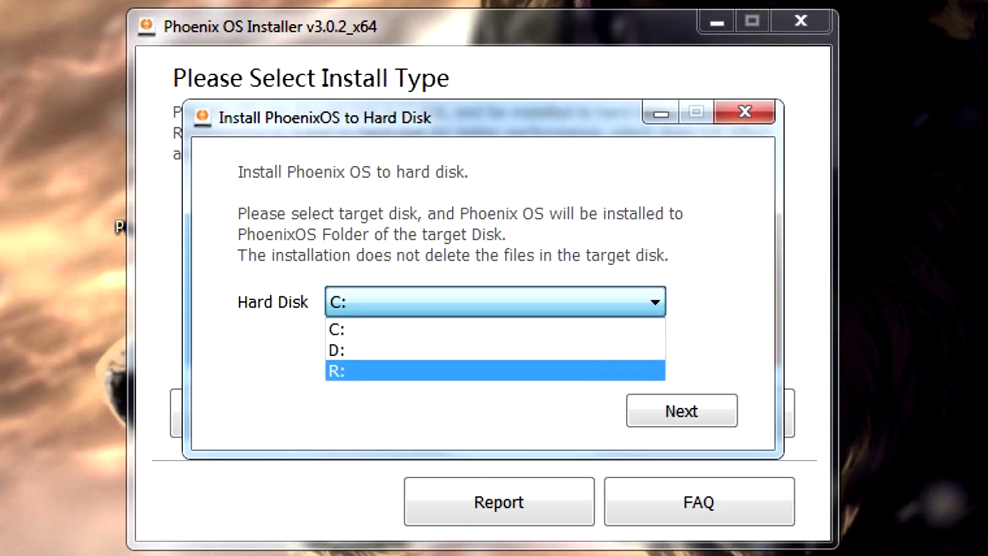
key(Return)
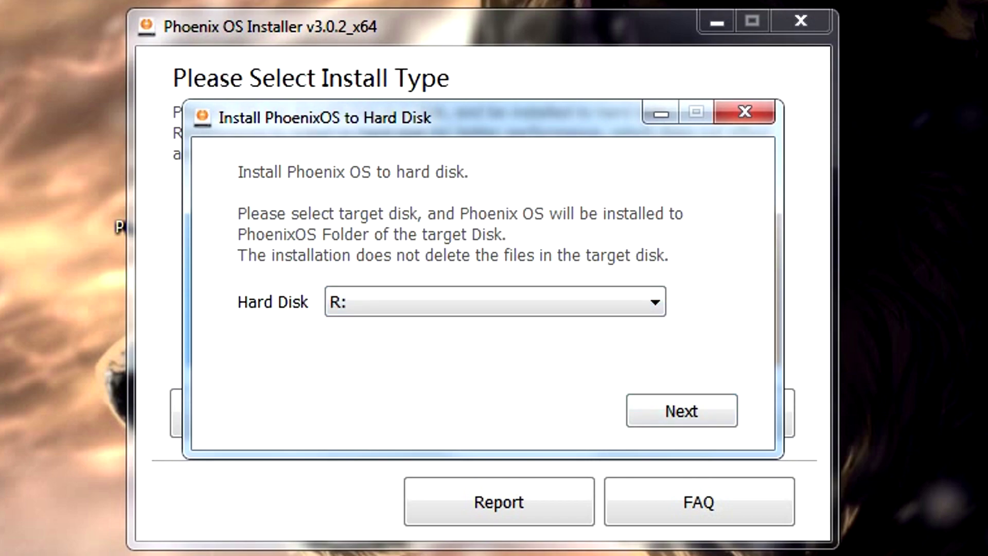
Step: Install Phoenix OS on the selected disk with the 4G data size and close the completion notice
key(Return)
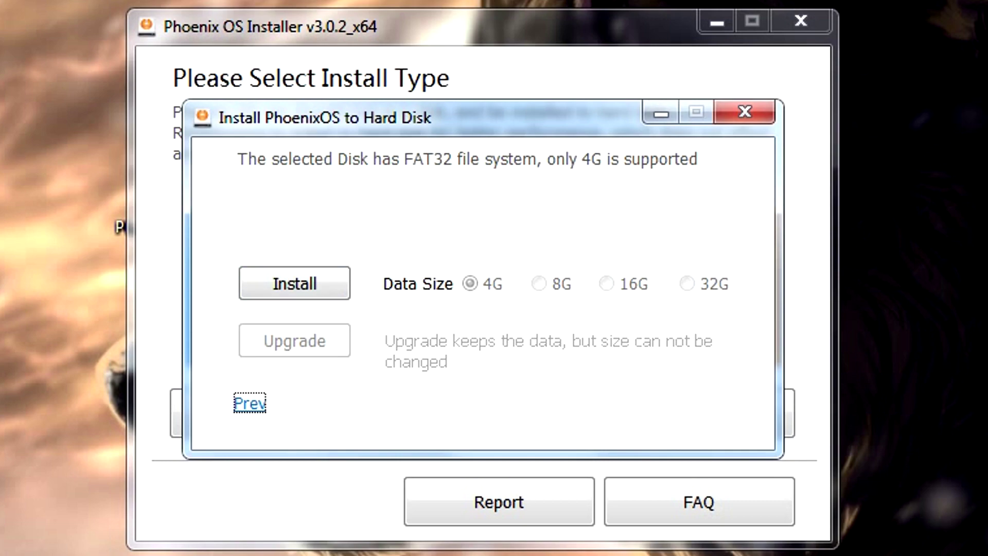
drag(463, 117, 423, 92)
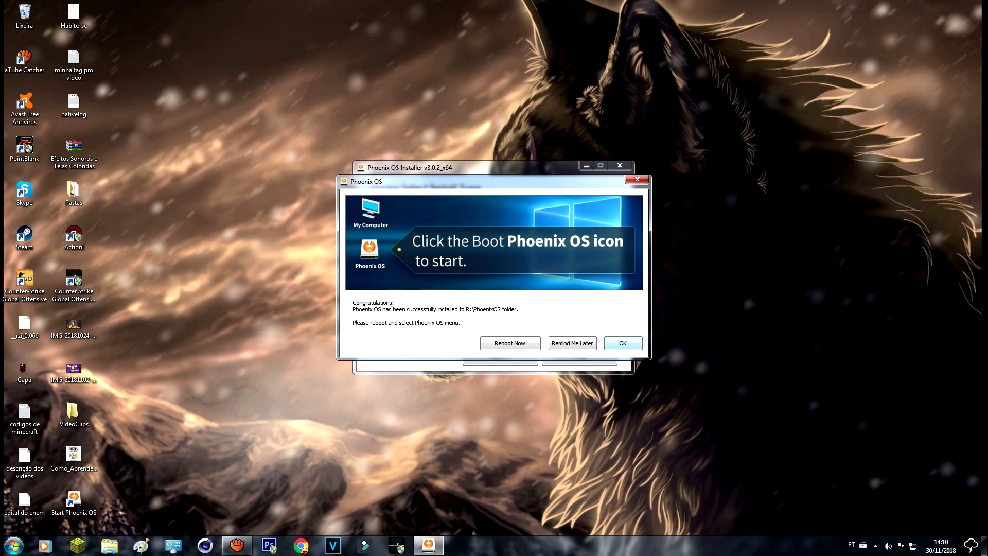
key(Return)
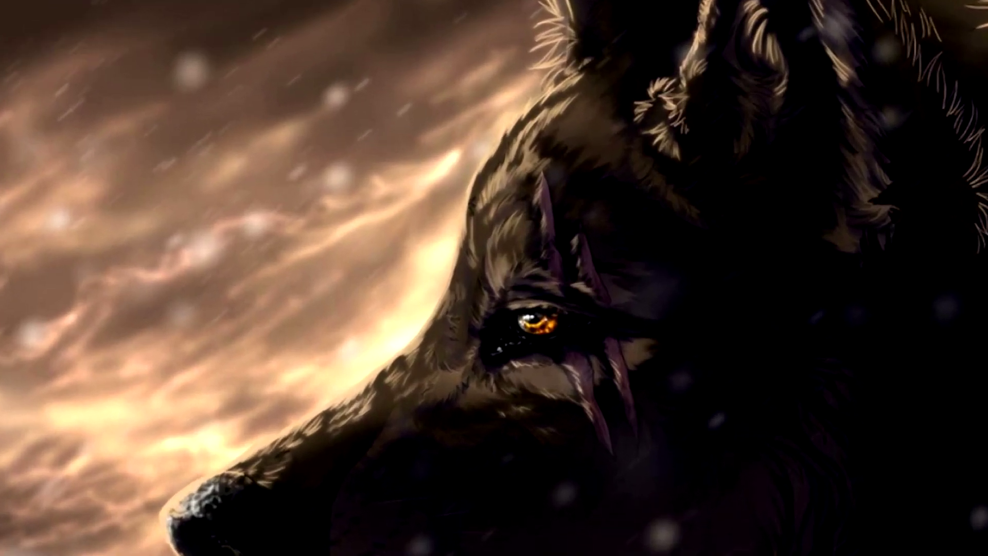
drag(265, 466, 414, 298)
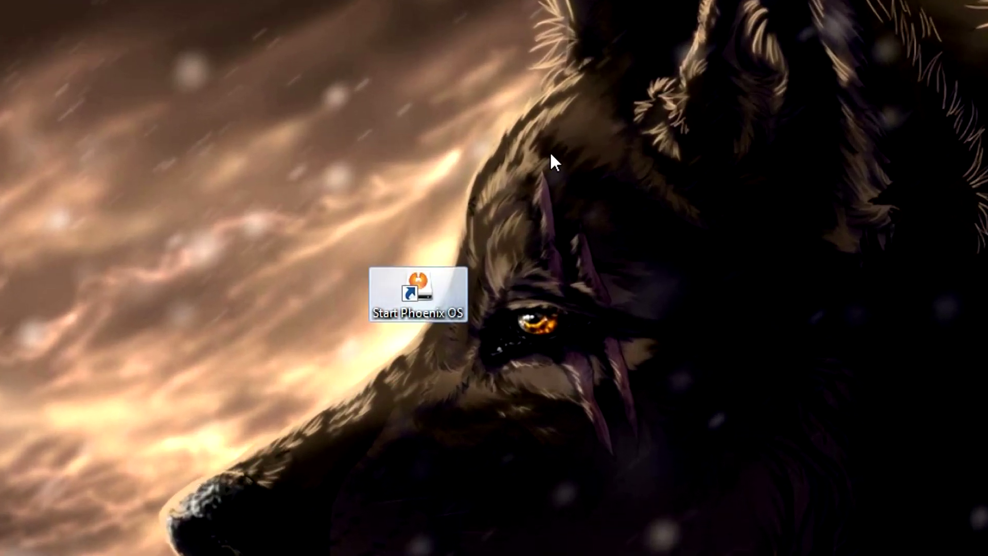
drag(550, 154, 343, 396)
drag(265, 393, 576, 198)
drag(327, 420, 549, 262)
drag(354, 148, 462, 501)
drag(541, 218, 180, 406)
drag(617, 203, 366, 389)
drag(594, 164, 338, 416)
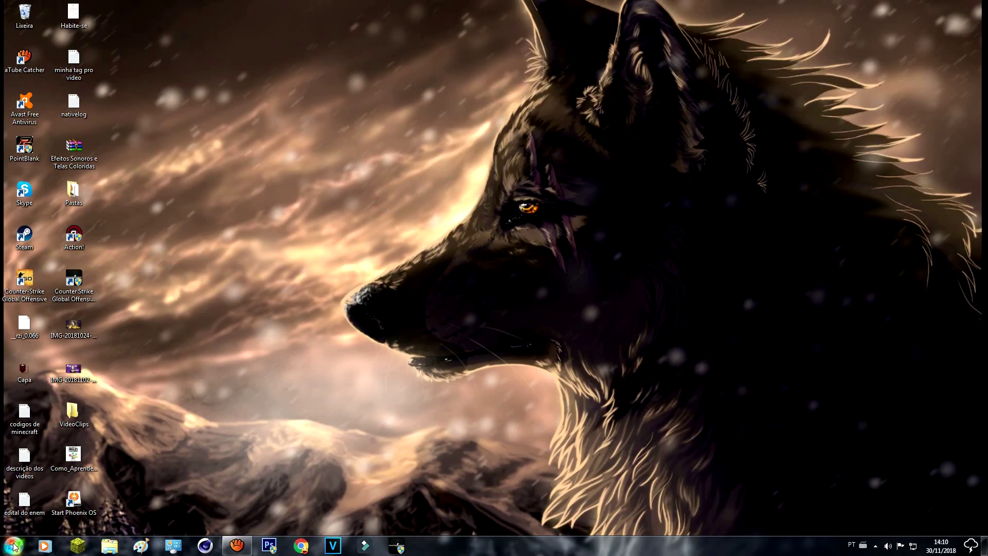
Step: Restart the computer using the additional shutdown options of Windows
click(13, 546)
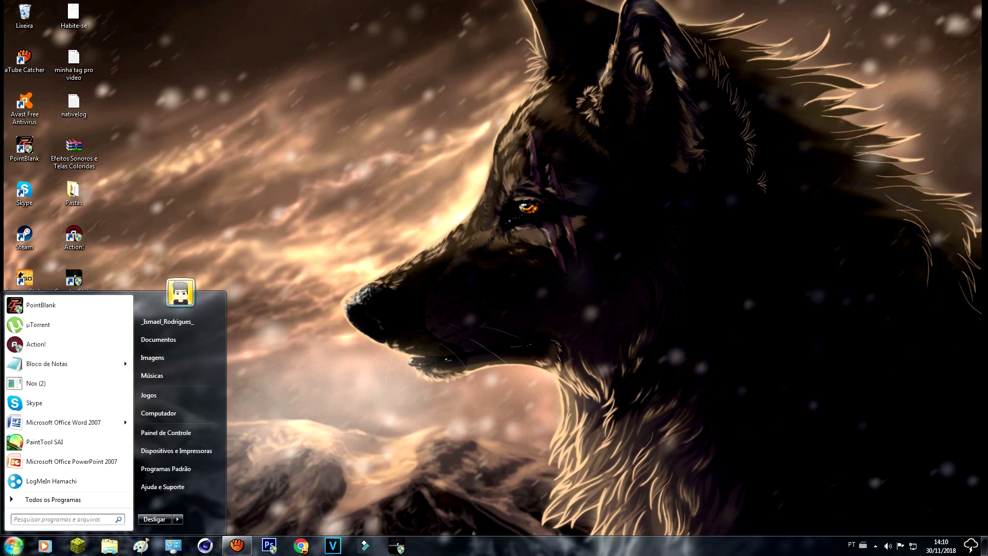
click(178, 519)
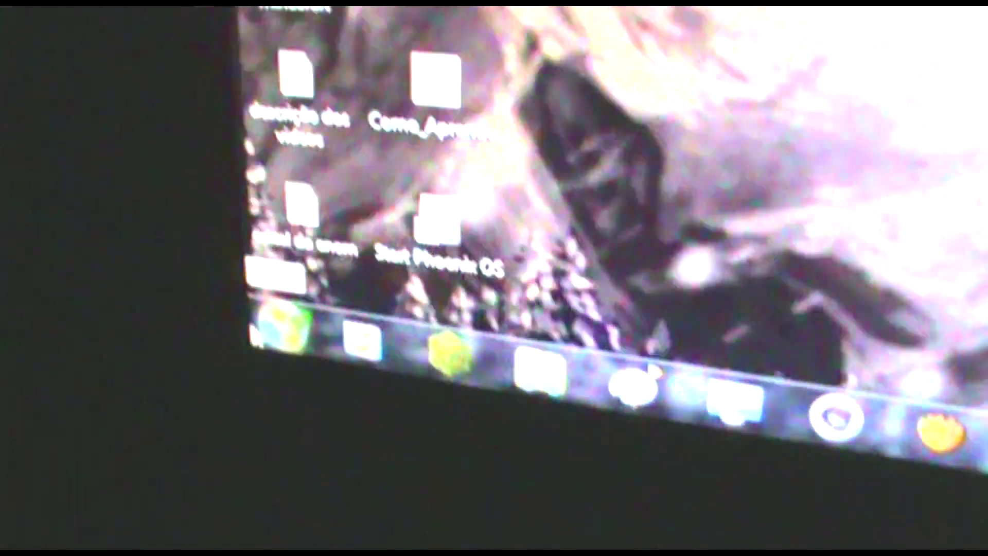
click(114, 253)
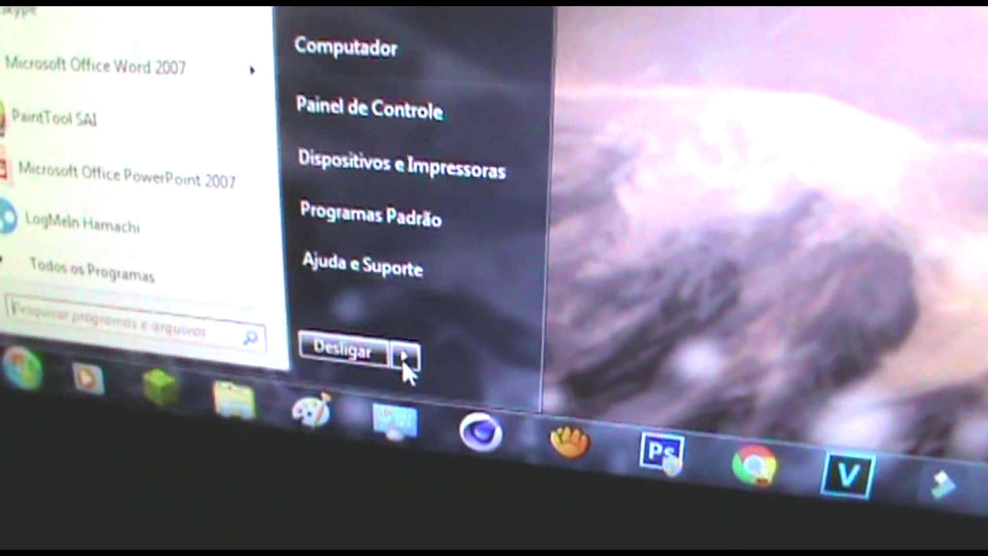
click(782, 319)
click(522, 323)
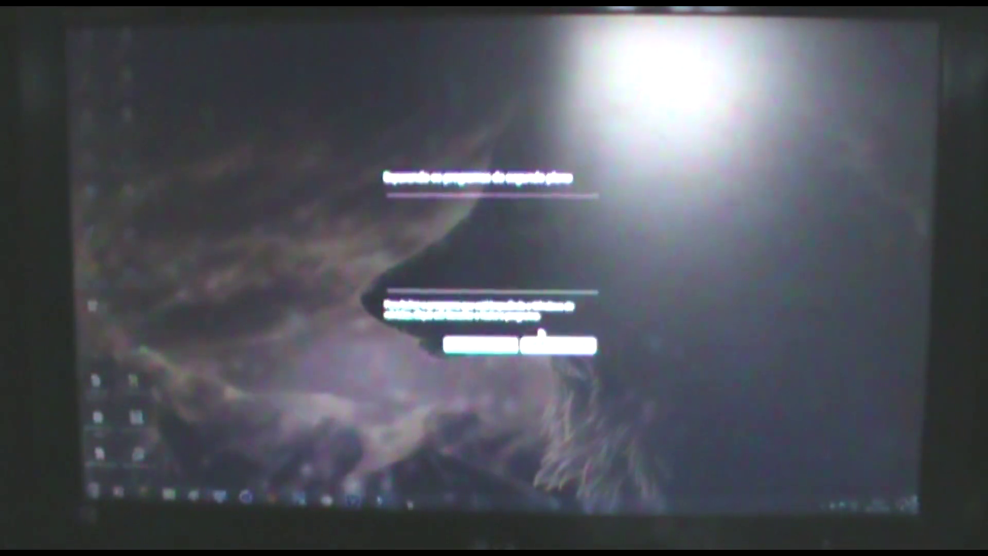
click(541, 346)
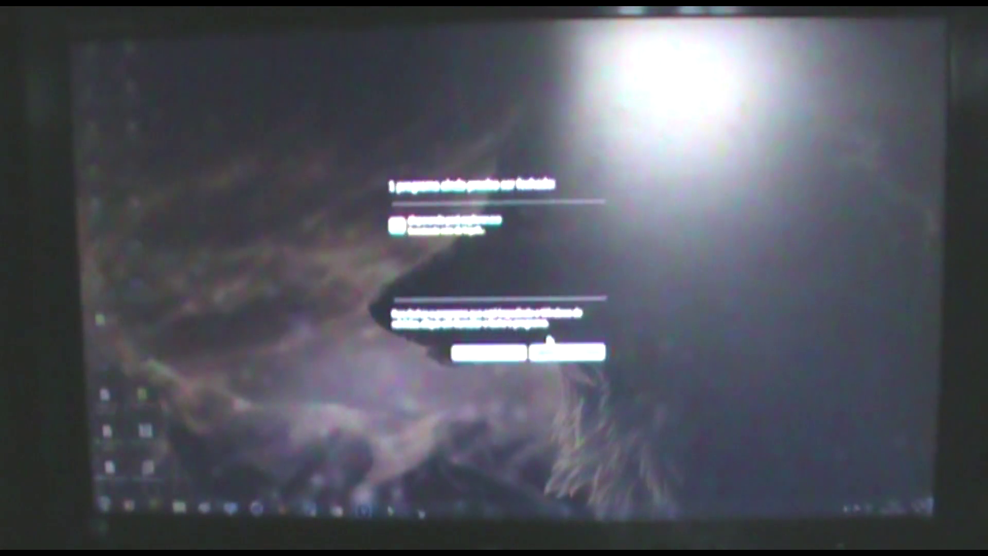